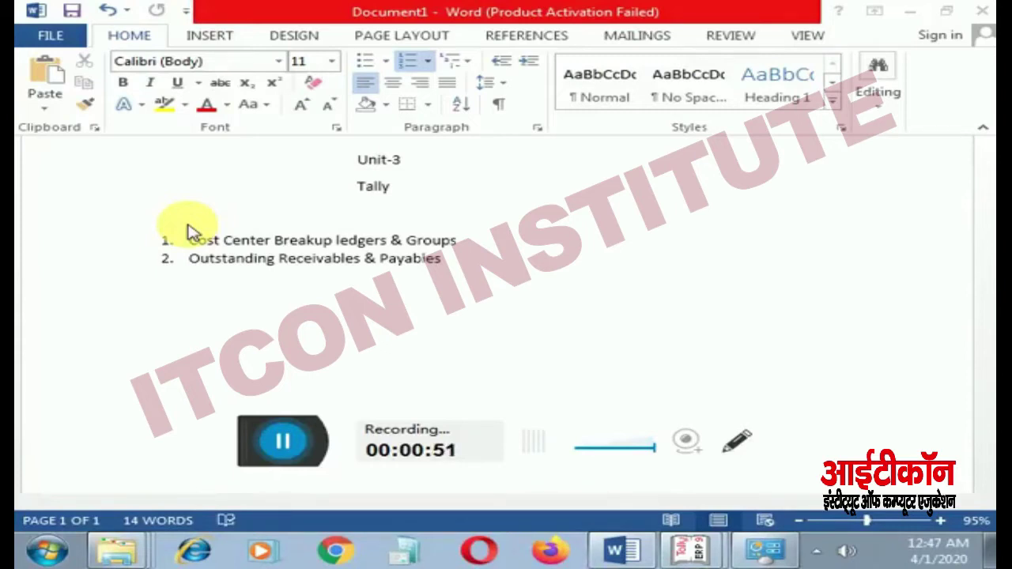
Step: Switch to Tally.ERP 9, leave the Purchase voucher screen, and open the Display Menu from the Gateway of Tally
{"action": "left_click", "coordinate": [695, 554]}
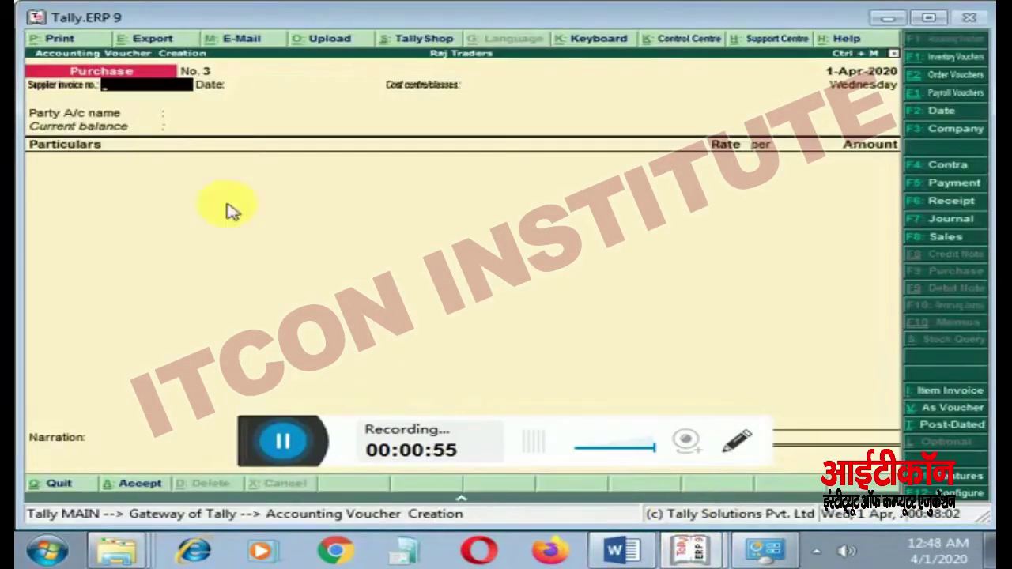
{"action": "key", "text": "Escape"}
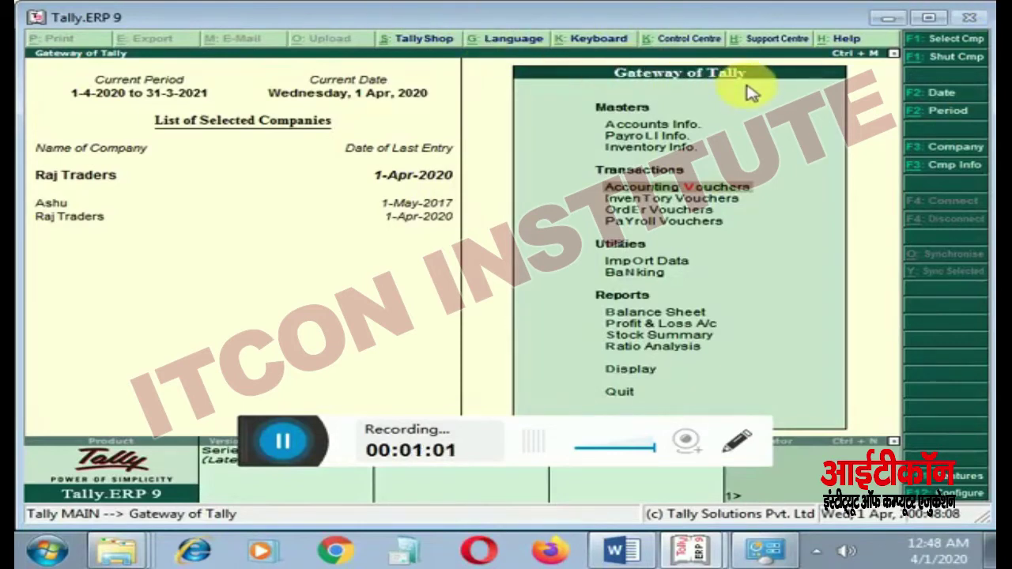
{"action": "key", "text": "Down"}
{"action": "key", "text": "Down"}
{"action": "key", "text": "Down"}
{"action": "key", "text": "Down"}
{"action": "key", "text": "Down"}
{"action": "key", "text": "Down"}
{"action": "key", "text": "Down"}
{"action": "key", "text": "Down"}
{"action": "key", "text": "Down"}
{"action": "key", "text": "Down"}
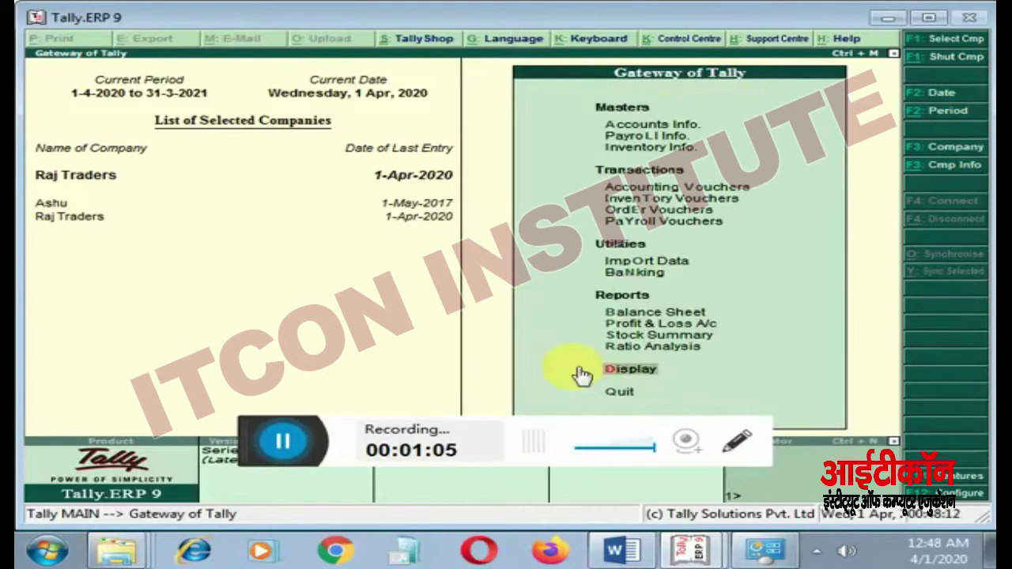
{"action": "left_click", "coordinate": [629, 373]}
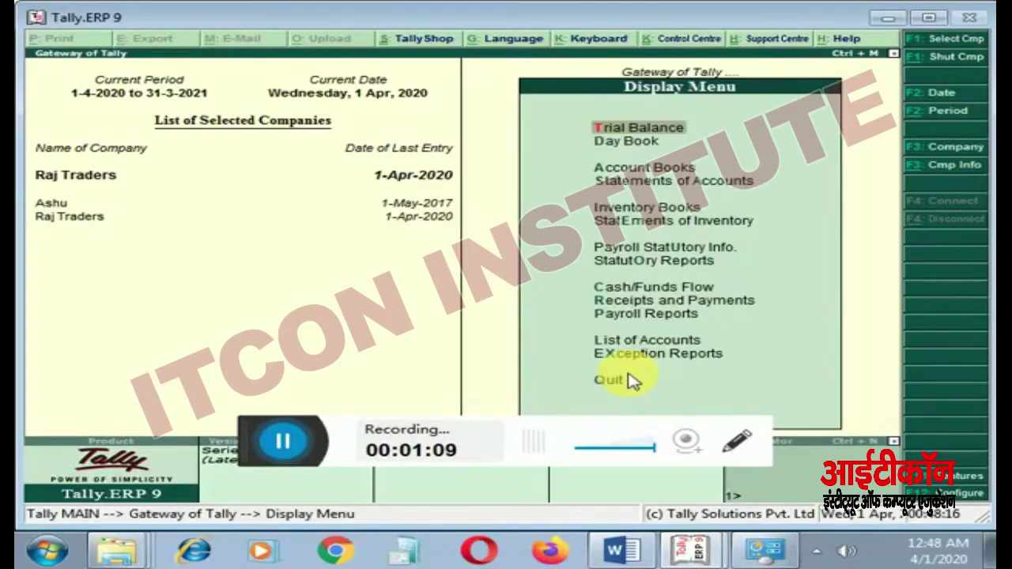
Step: Open the Cost Centres reports under Statements of Accounts
{"action": "key", "text": "Down"}
{"action": "key", "text": "Down"}
{"action": "key", "text": "Down"}
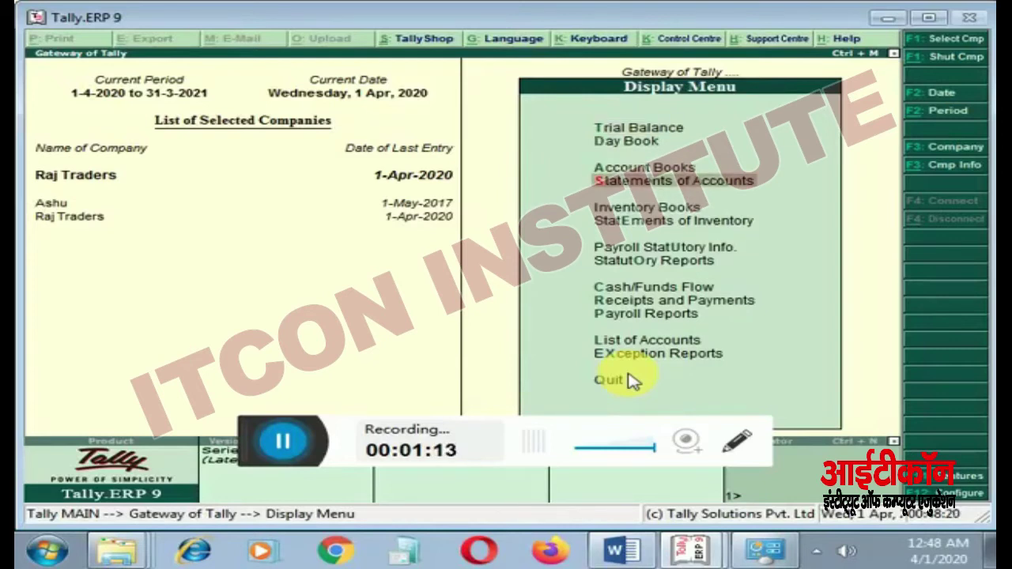
{"action": "key", "text": "Return"}
{"action": "key", "text": "Down"}
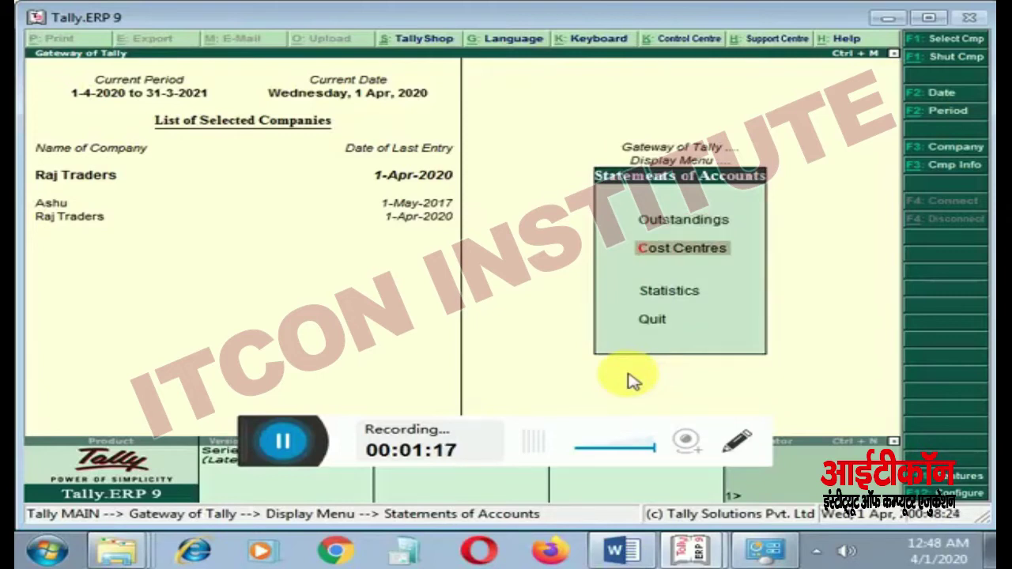
{"action": "key", "text": "Return"}
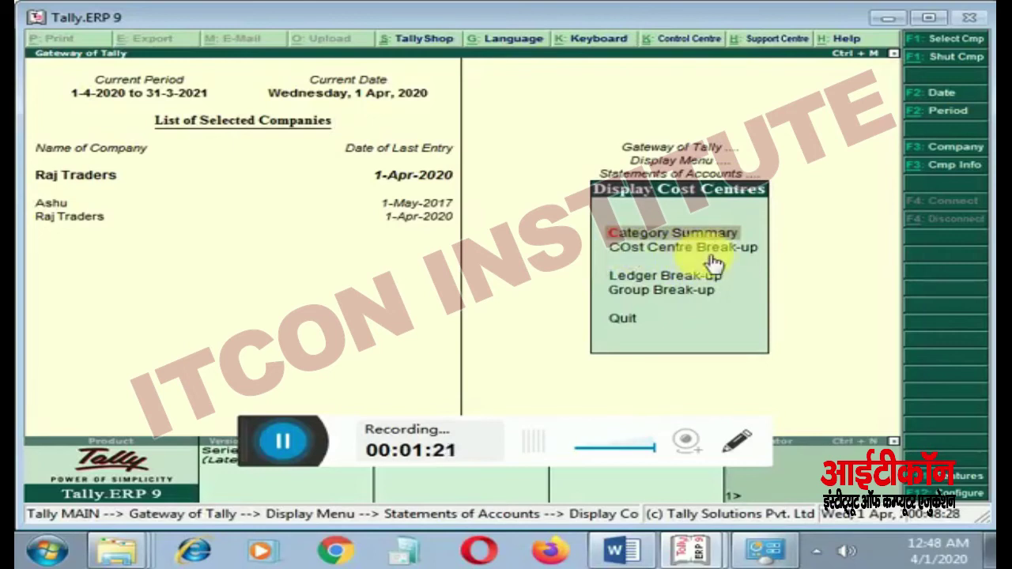
Step: View Bhopal's Cost Centre Break-up, drilling through Indirect Expenses and Transport Charges to the April vouchers, and return to the cost centre reports
{"action": "key", "text": "Down"}
{"action": "key", "text": "Return"}
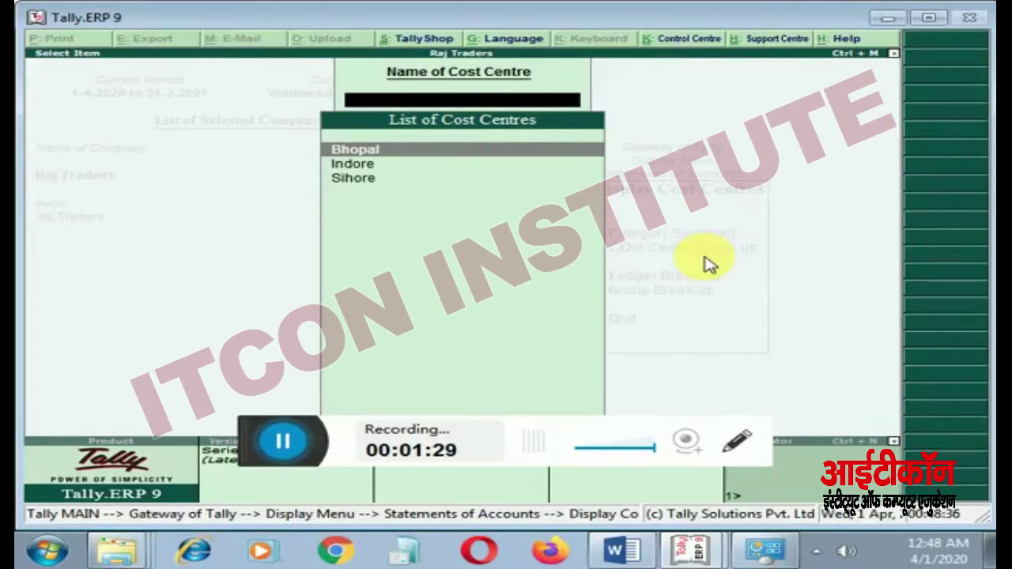
{"action": "key", "text": "Return"}
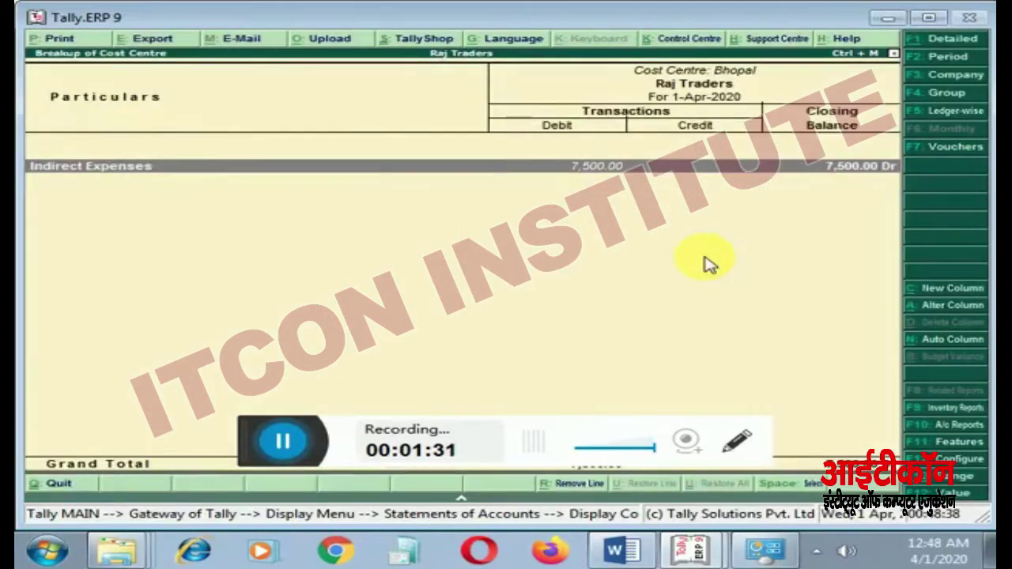
{"action": "key", "text": "Return"}
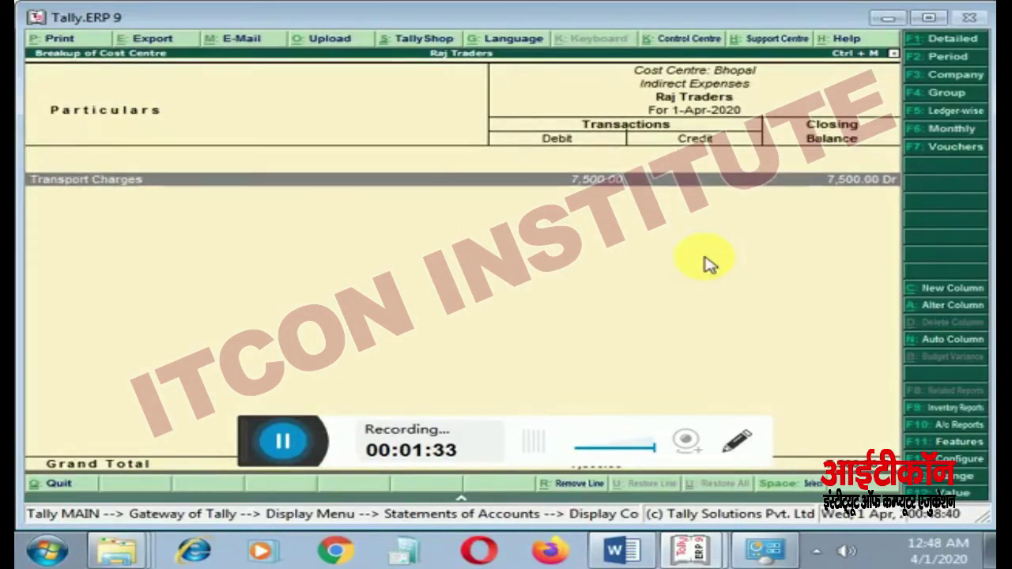
{"action": "key", "text": "Return"}
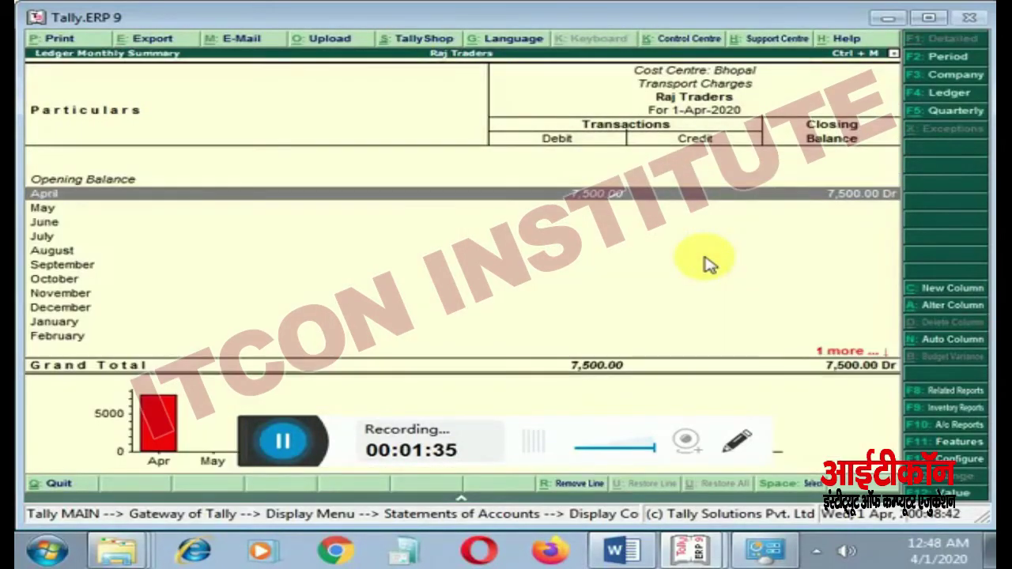
{"action": "key", "text": "Return"}
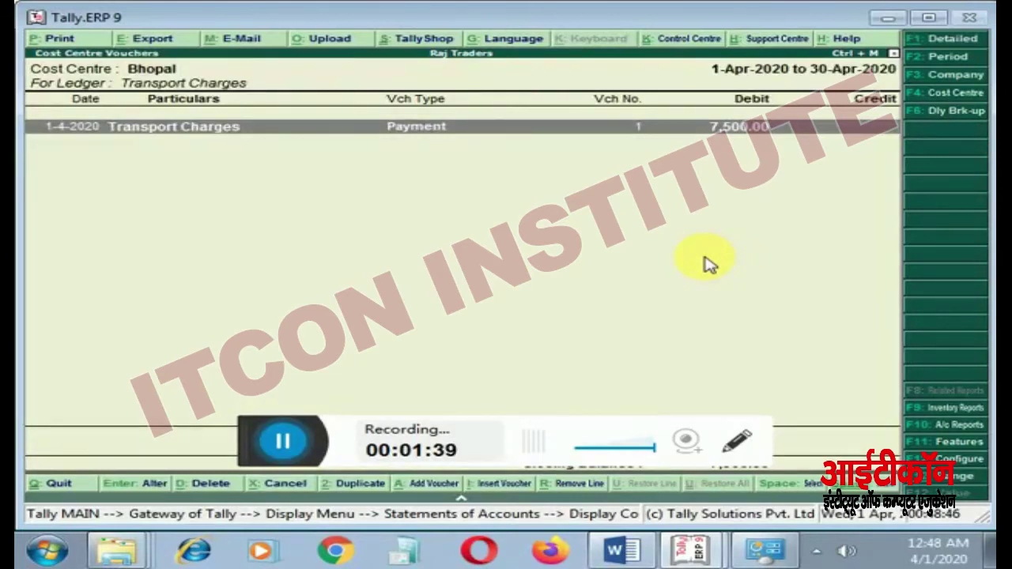
{"action": "key", "text": "Escape"}
{"action": "key", "text": "Escape"}
{"action": "key", "text": "Escape"}
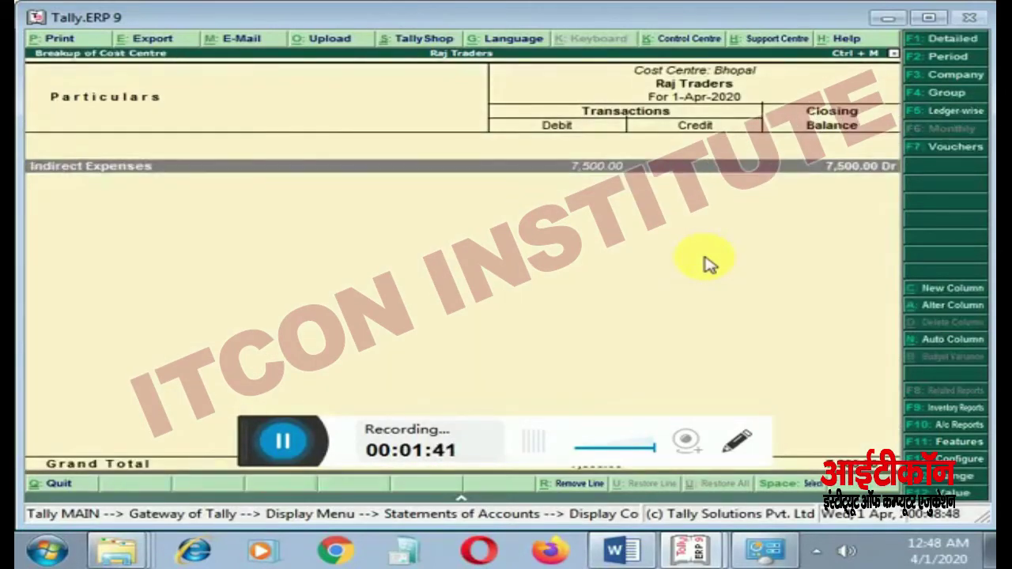
{"action": "key", "text": "Escape"}
{"action": "key", "text": "BackSpace"}
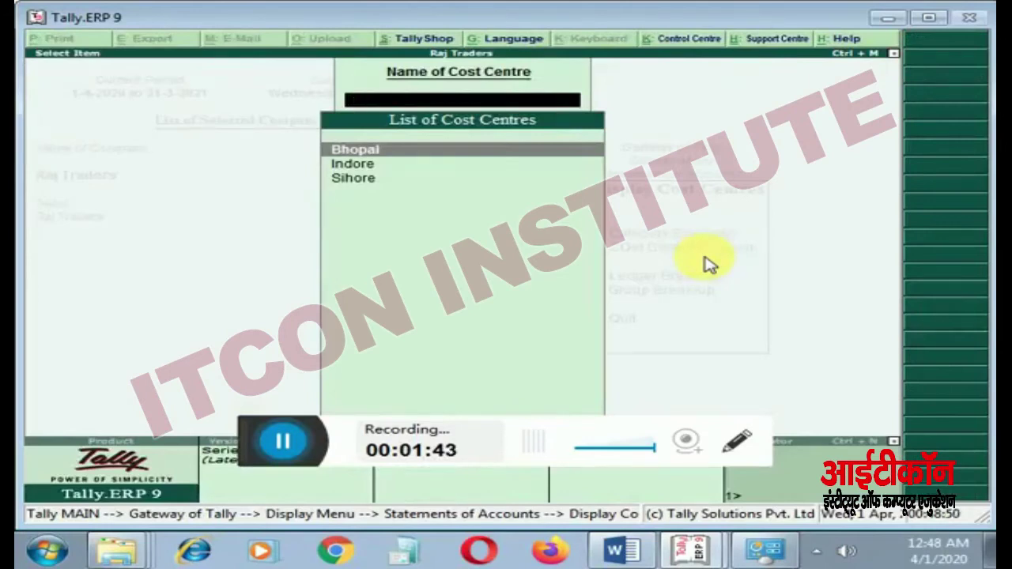
{"action": "key", "text": "Escape"}
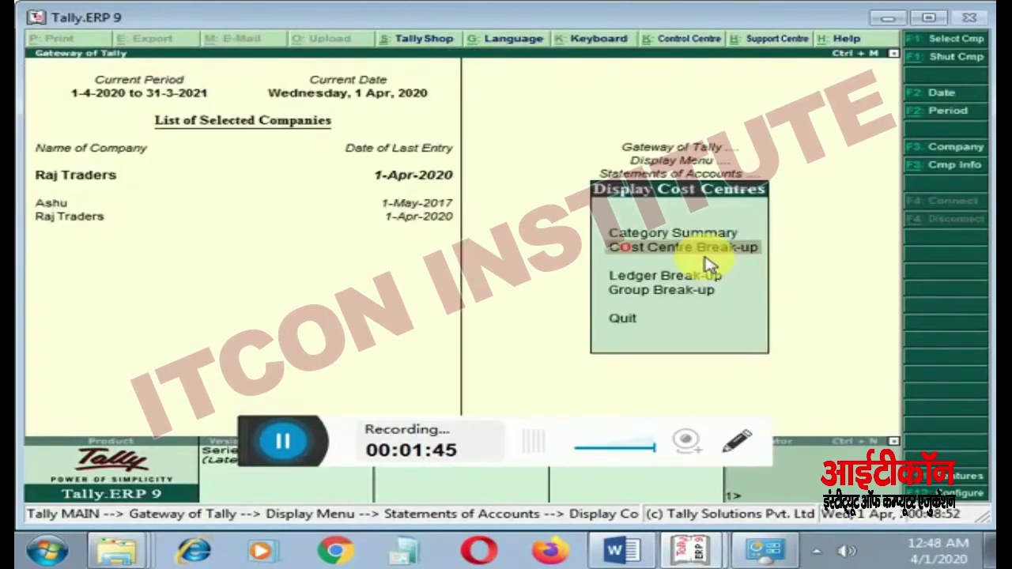
Step: Reopen Bhopal's Cost Centre Break-up, view the ledgers under Indirect Expenses, and return to the list of cost centres
{"action": "key", "text": "Return"}
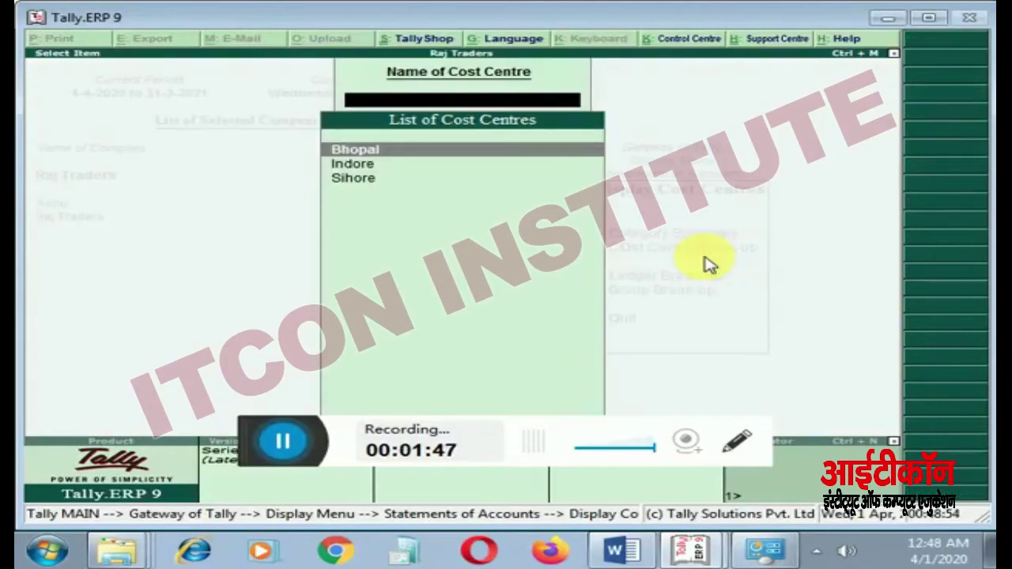
{"action": "key", "text": "Return"}
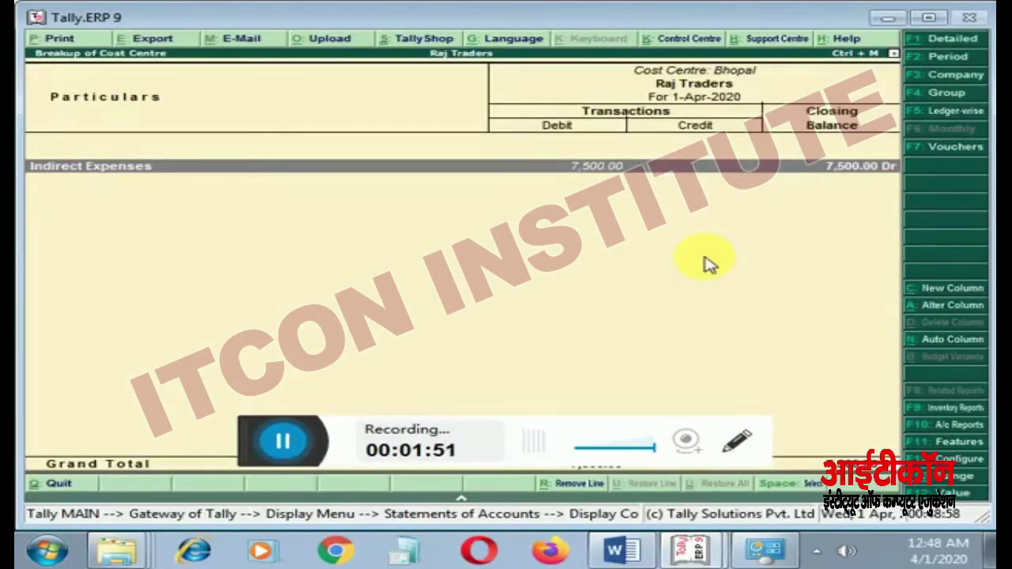
{"action": "key", "text": "Return"}
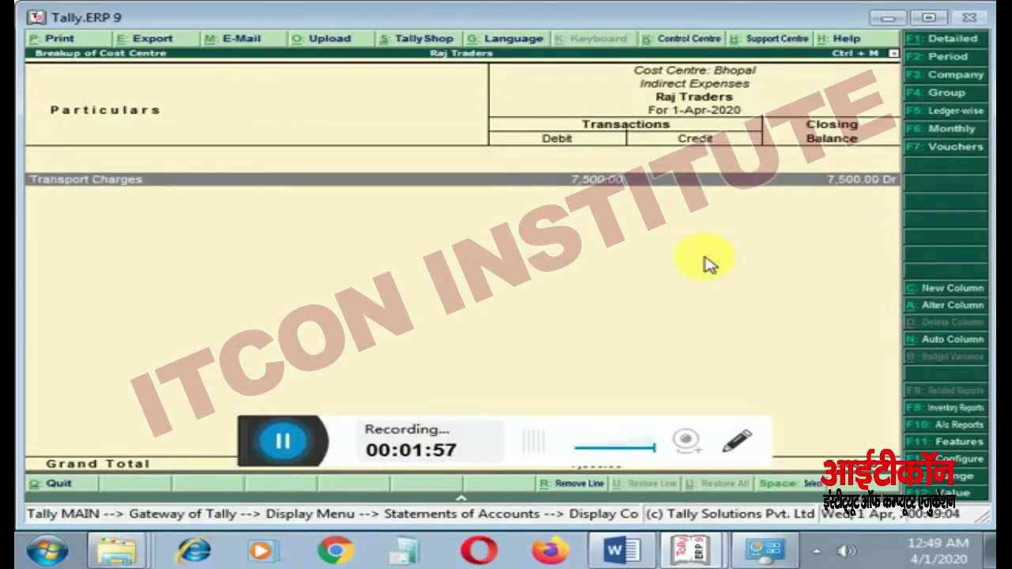
{"action": "key", "text": "Escape"}
{"action": "key", "text": "Escape"}
Step: View the Cost Centre Break-up for Sihore and return to the cost centre reports
{"action": "key", "text": "Down"}
{"action": "key", "text": "Down"}
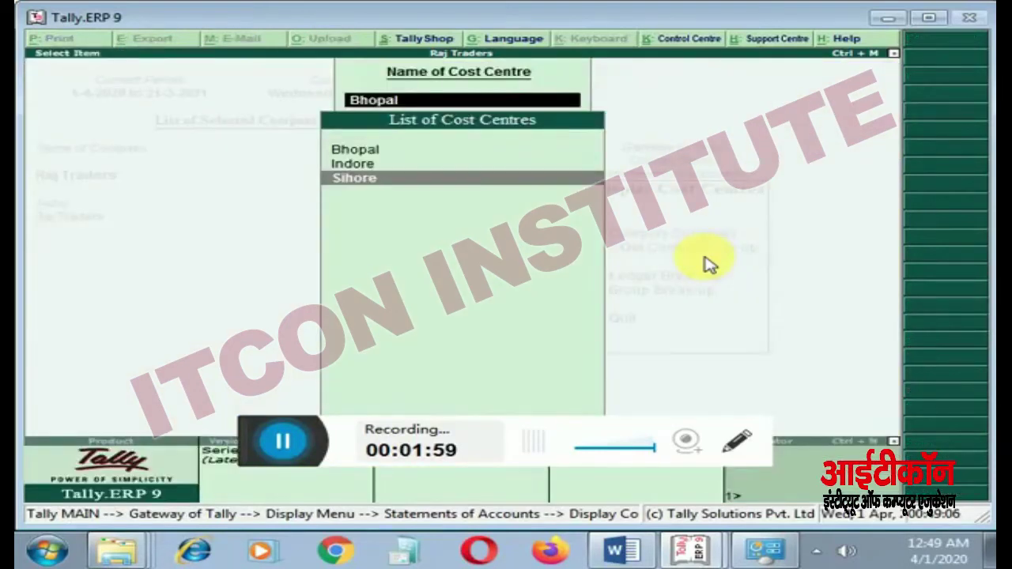
{"action": "key", "text": "Return"}
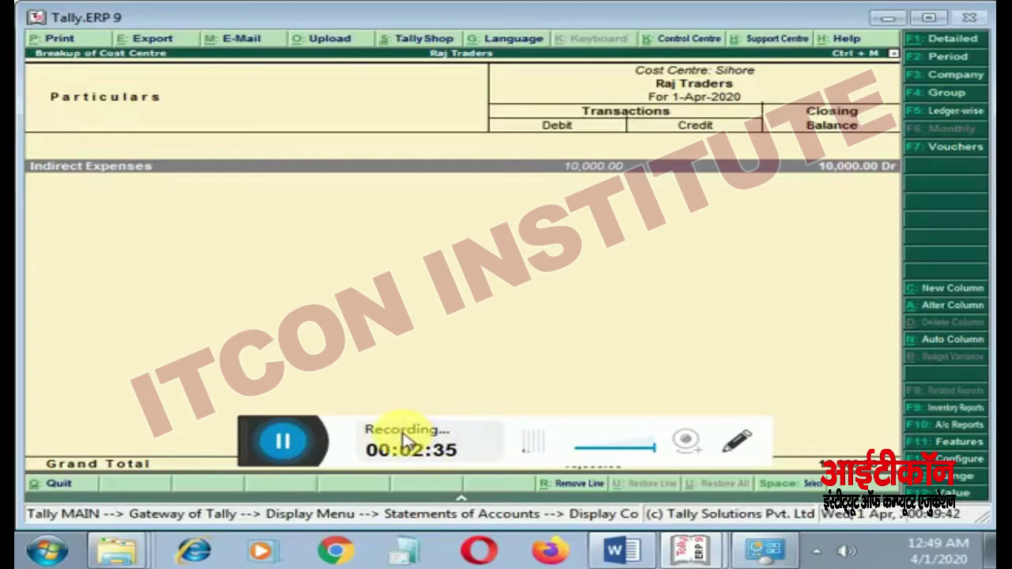
{"action": "key", "text": "Escape"}
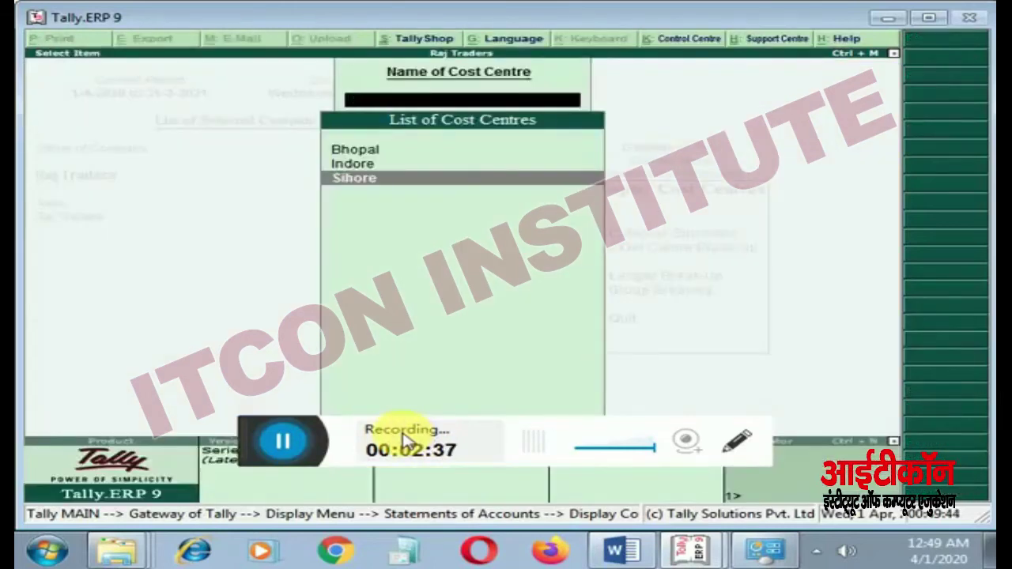
{"action": "key", "text": "Escape"}
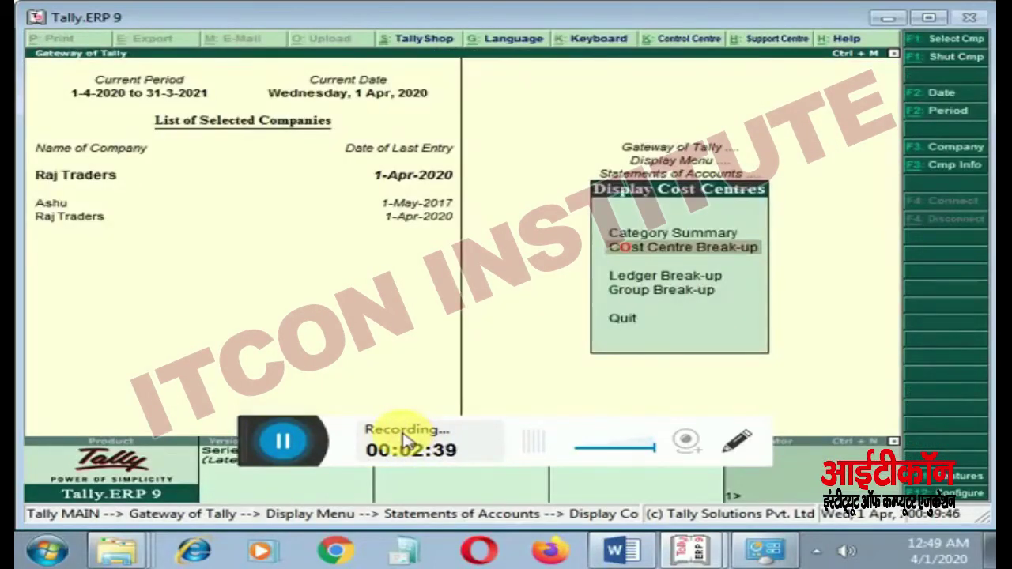
Step: Open the Ledger Break-up report for the Transport Charges ledger
{"action": "key", "text": "Down"}
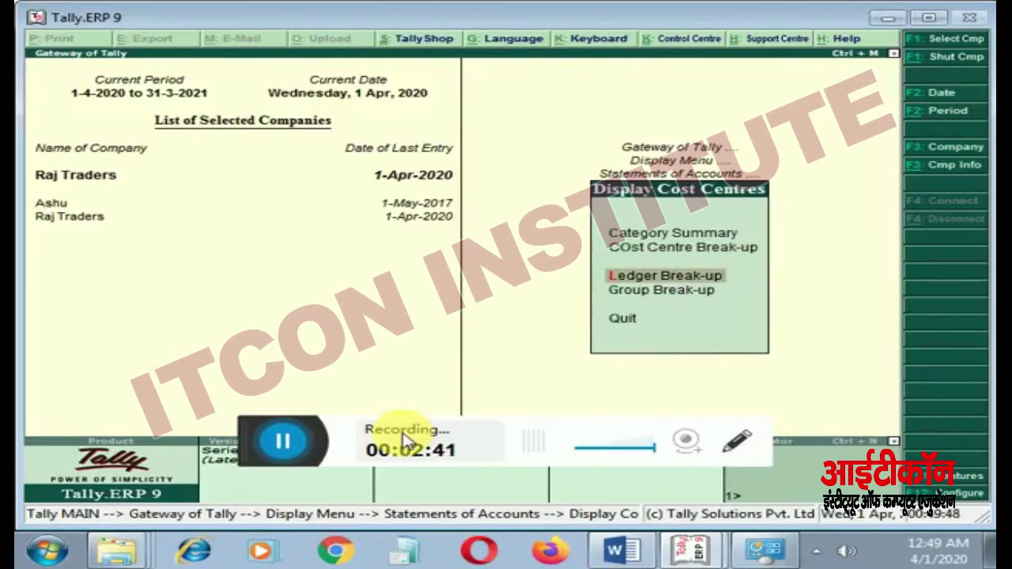
{"action": "key", "text": "Return"}
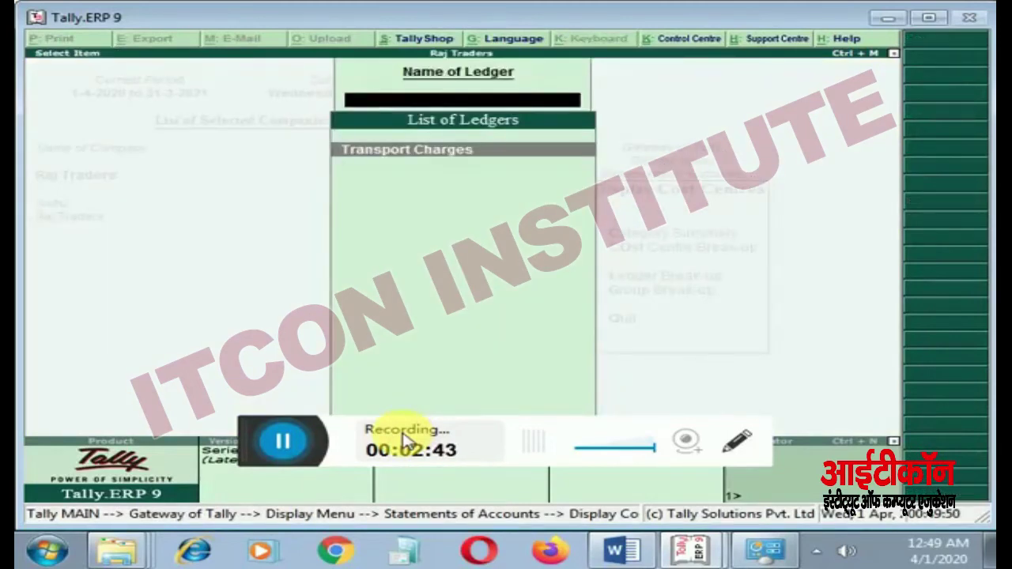
{"action": "key", "text": "Return"}
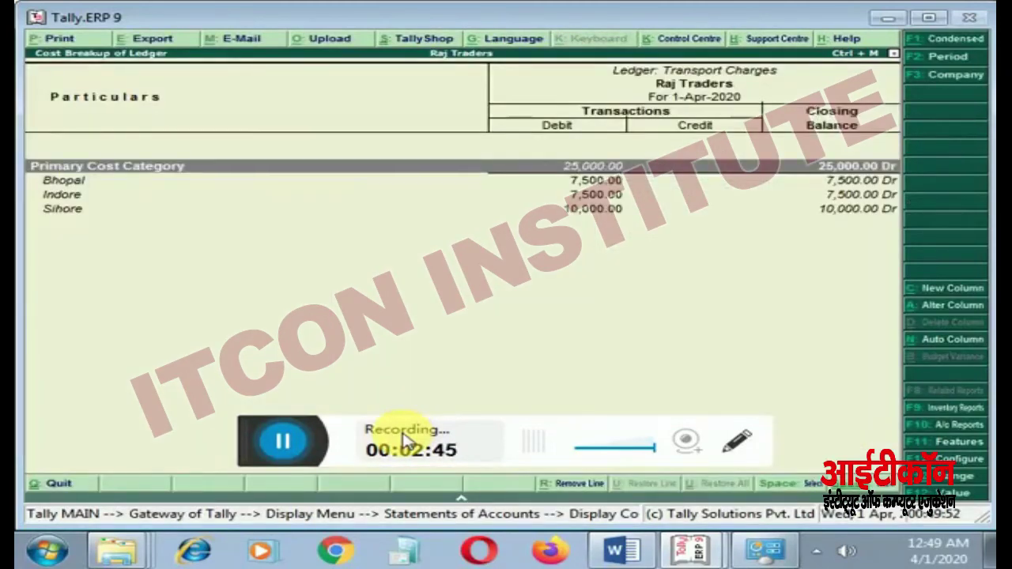
Step: Examine how Transport Charges is divided among Bhopal, Indore and Sihore, and return to the cost centre reports
{"action": "key", "text": "Down"}
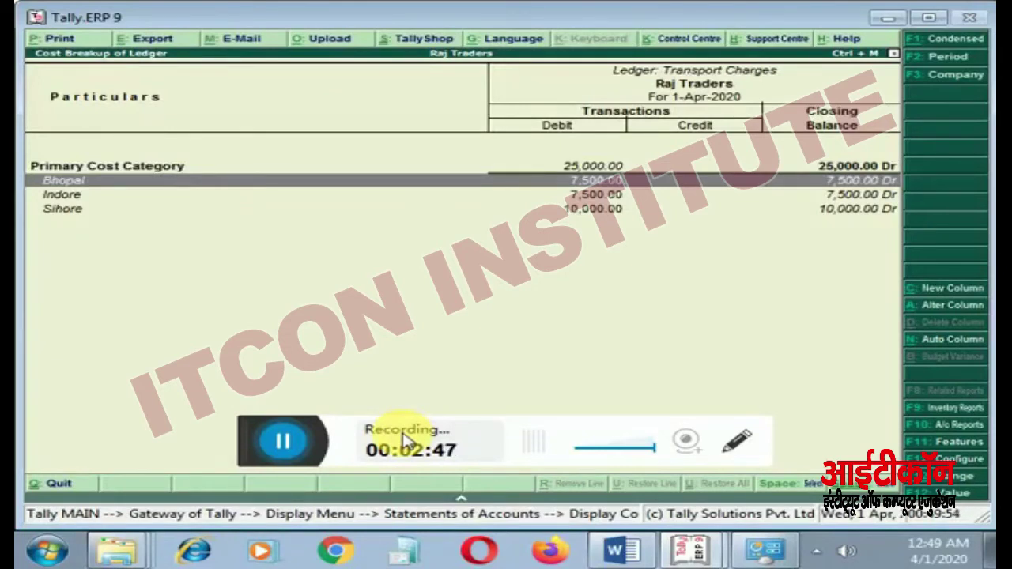
{"action": "key", "text": "Down"}
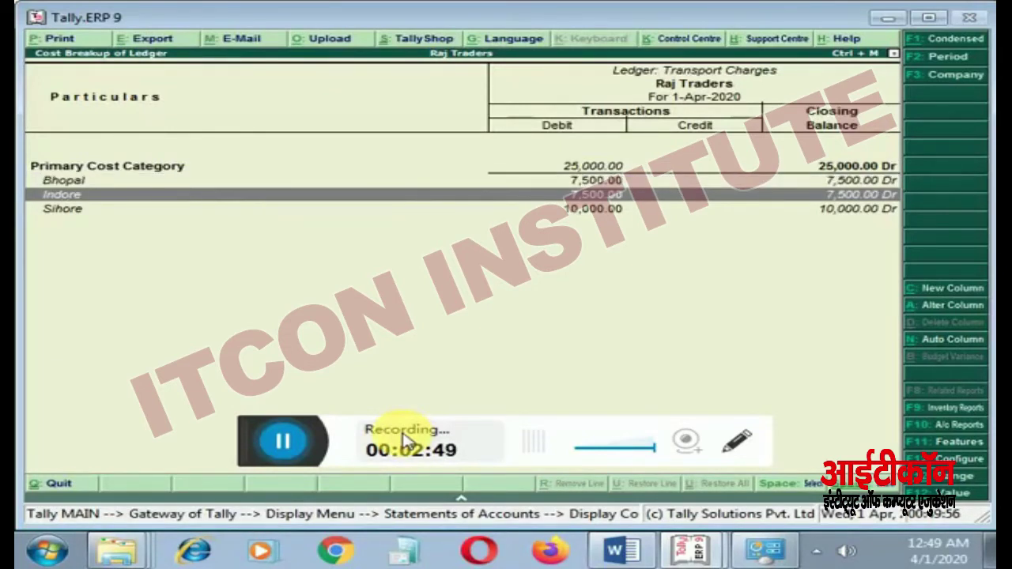
{"action": "key", "text": "Down"}
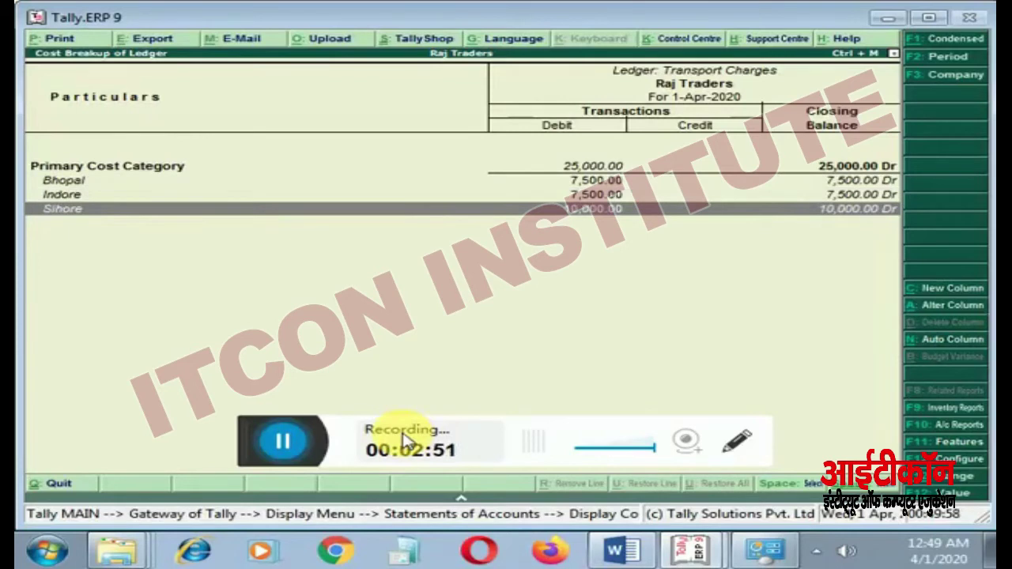
{"action": "key", "text": "Up"}
{"action": "key", "text": "Up"}
{"action": "key", "text": "Up"}
{"action": "key", "text": "Down"}
{"action": "key", "text": "Down"}
{"action": "key", "text": "Up"}
{"action": "key", "text": "Up"}
{"action": "key", "text": "Down"}
{"action": "key", "text": "Down"}
{"action": "key", "text": "Down"}
{"action": "key", "text": "Up"}
{"action": "key", "text": "Up"}
{"action": "key", "text": "Up"}
{"action": "key", "text": "Down"}
{"action": "key", "text": "Down"}
{"action": "key", "text": "Down"}
{"action": "key", "text": "Up"}
{"action": "key", "text": "Up"}
{"action": "key", "text": "Up"}
{"action": "key", "text": "Down"}
{"action": "key", "text": "Down"}
{"action": "key", "text": "Down"}
{"action": "key", "text": "Escape"}
{"action": "key", "text": "Escape"}
{"action": "key", "text": "Escape"}
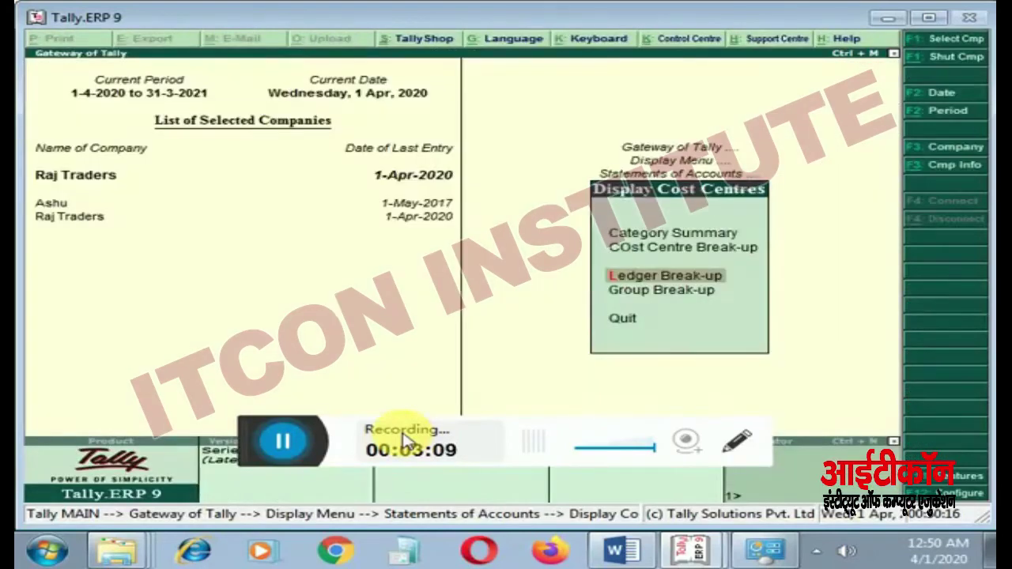
Step: View the Group Break-up report for the Indirect Expenses group and return to the list of groups
{"action": "key", "text": "Down"}
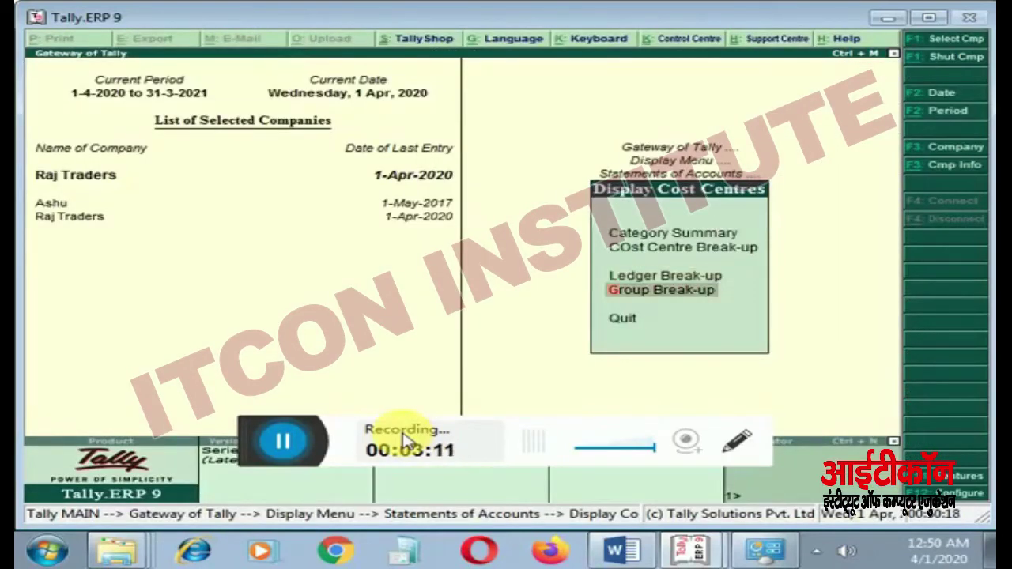
{"action": "key", "text": "Return"}
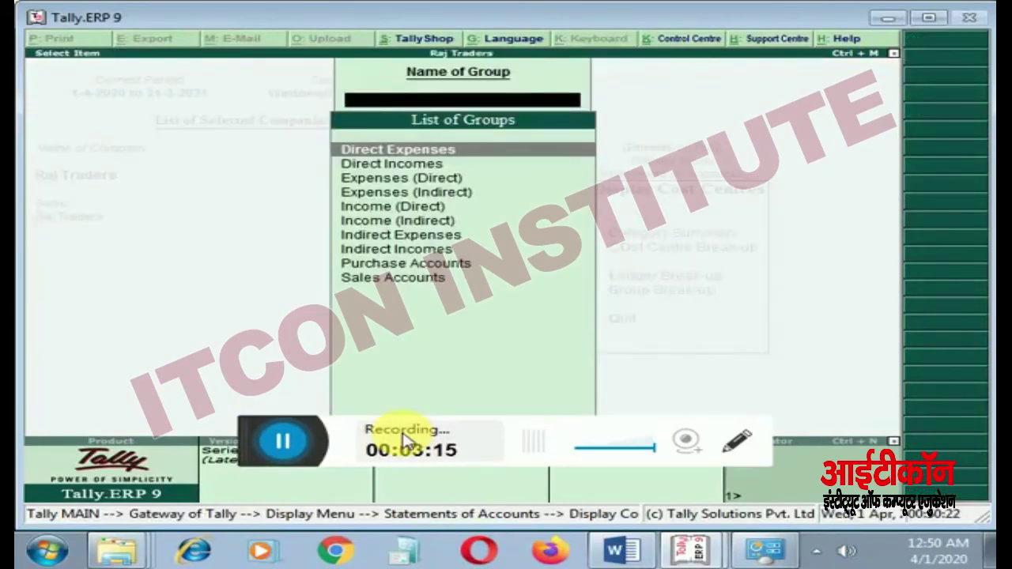
{"action": "key", "text": "Down"}
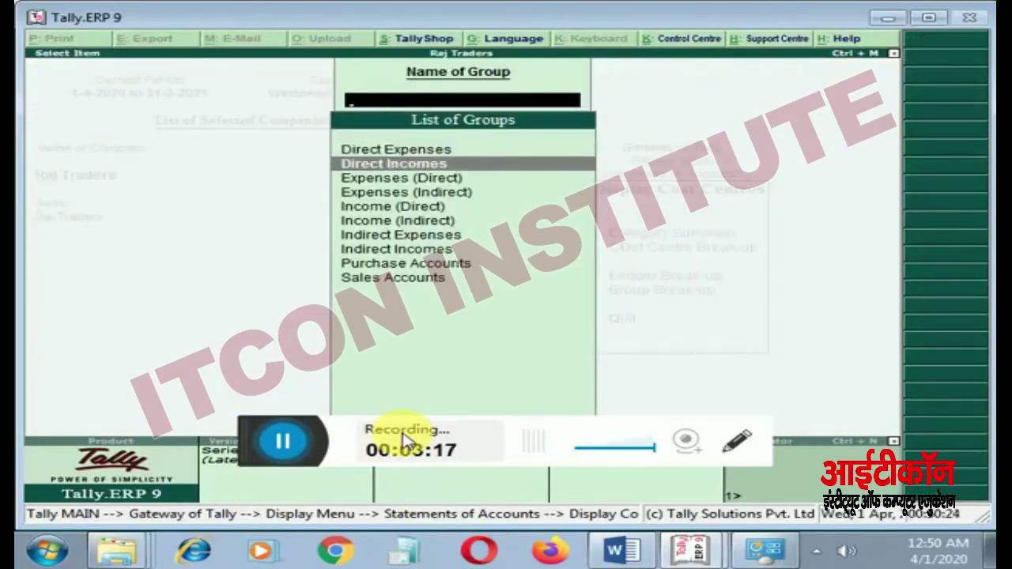
{"action": "key", "text": "Down"}
{"action": "key", "text": "Down"}
{"action": "key", "text": "Down"}
{"action": "key", "text": "Up"}
{"action": "key", "text": "Up"}
{"action": "key", "text": "Down"}
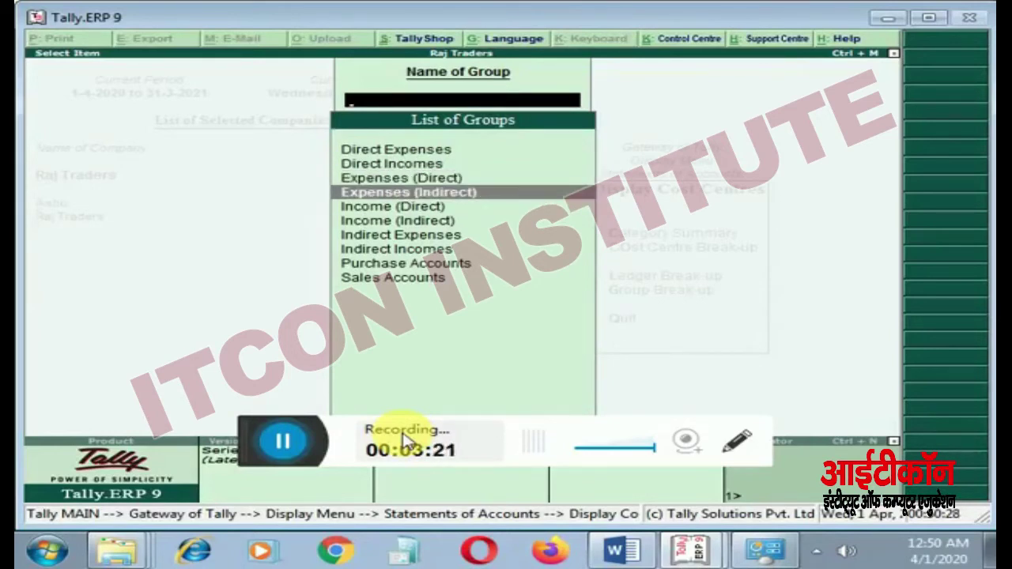
{"action": "key", "text": "Return"}
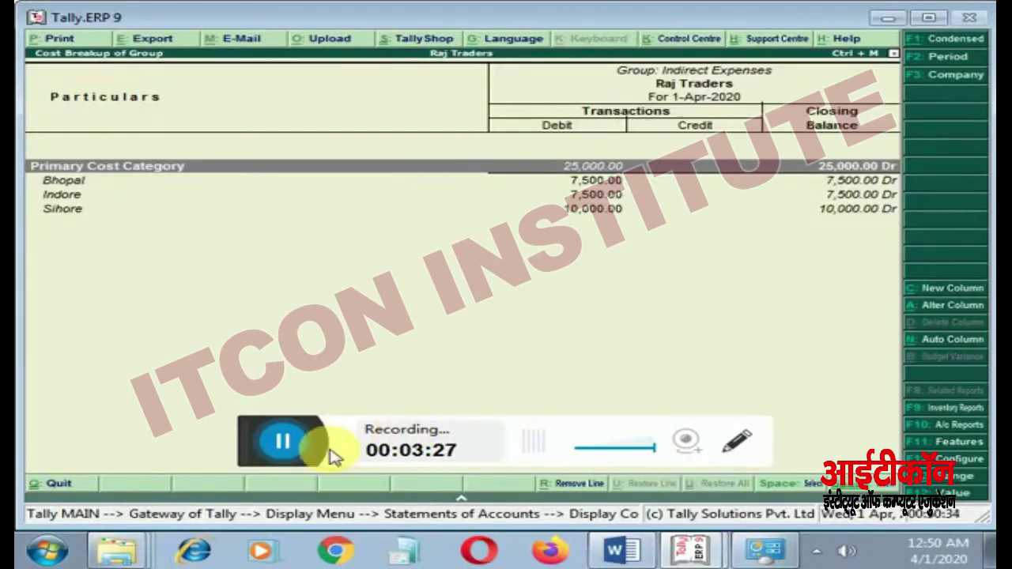
{"action": "key", "text": "Escape"}
Step: View the Group Break-up report for the Sales Accounts group and return to the cost centre reports
{"action": "key", "text": "Down"}
{"action": "key", "text": "Down"}
{"action": "key", "text": "Down"}
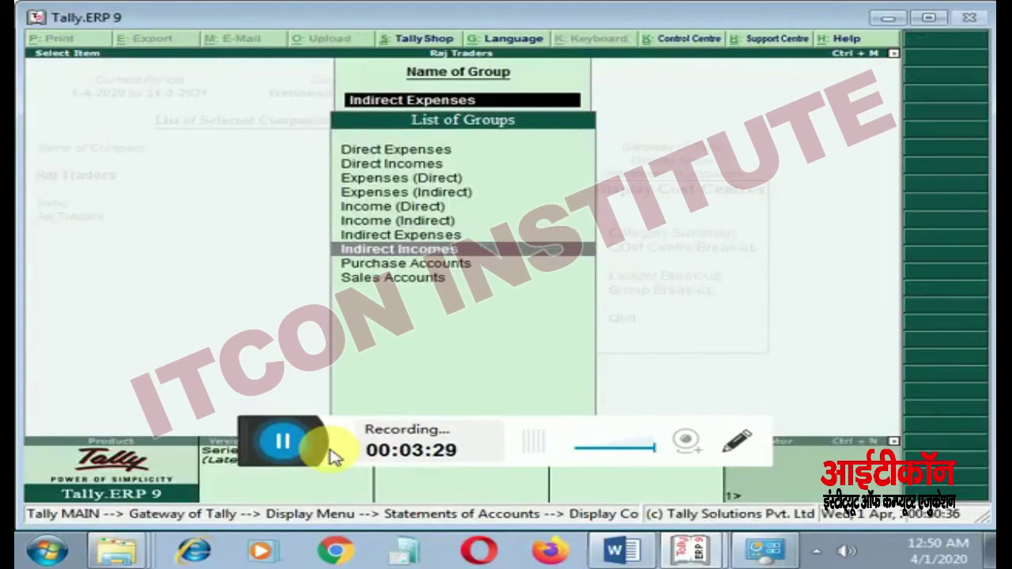
{"action": "key", "text": "Return"}
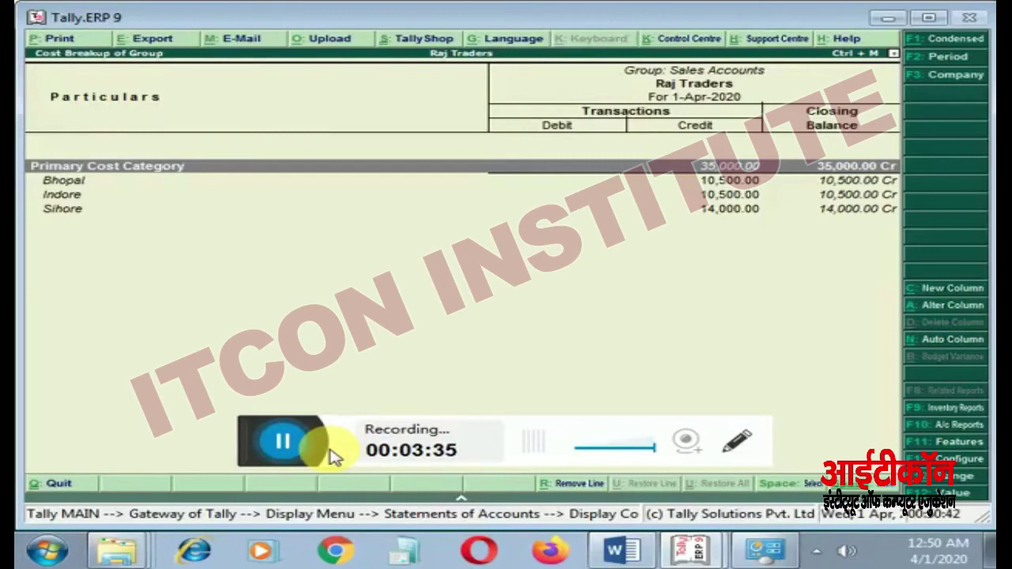
{"action": "key", "text": "Escape"}
{"action": "key", "text": "Escape"}
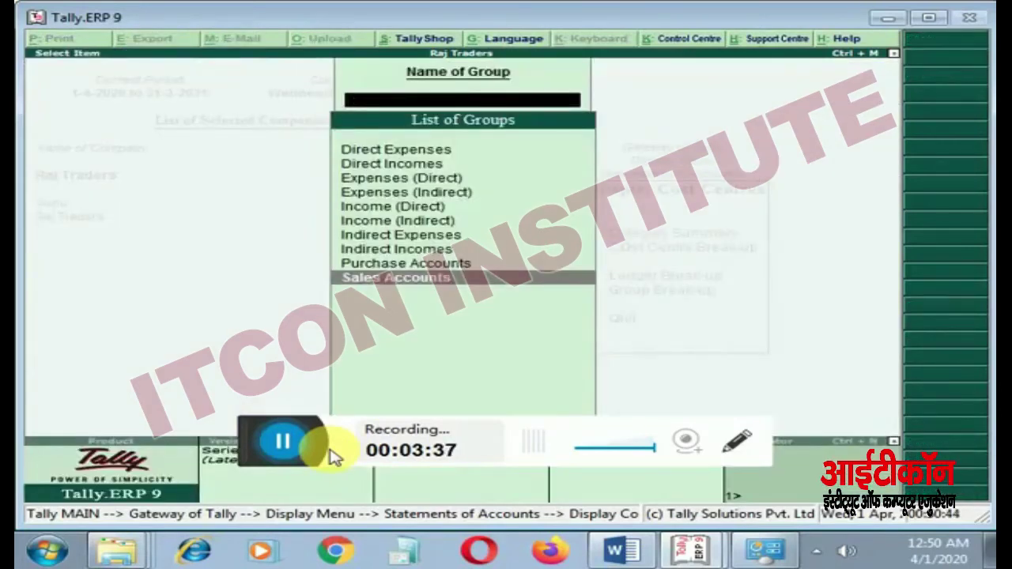
{"action": "key", "text": "Escape"}
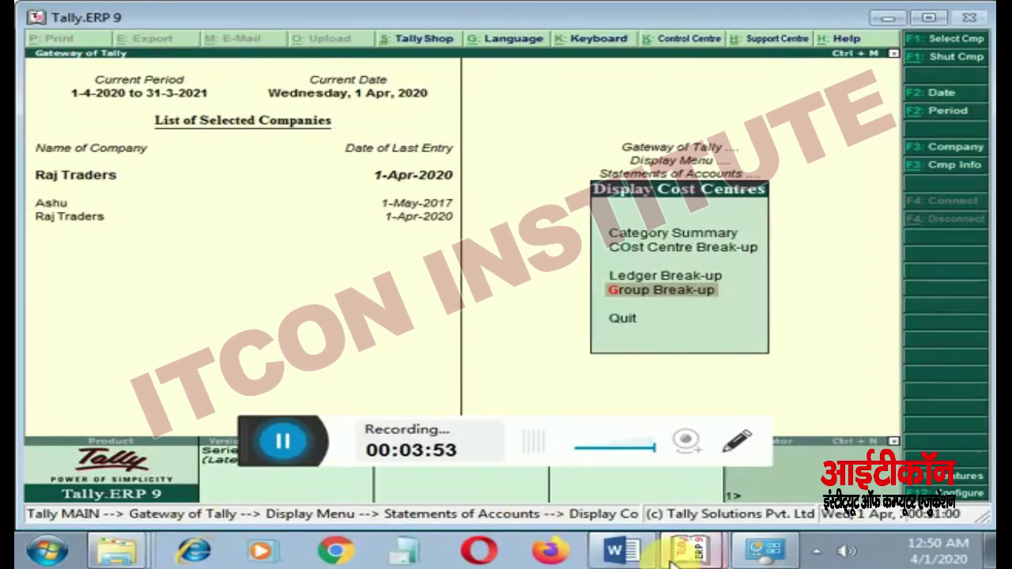
Step: Check the unit's topic list in the Word document, and return Tally to its Gateway
{"action": "left_click", "coordinate": [621, 550]}
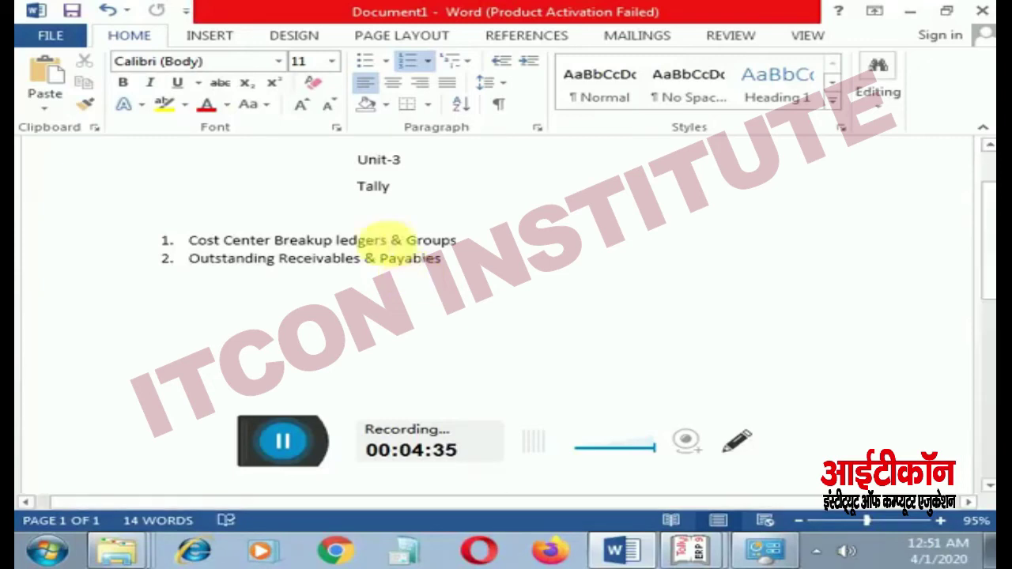
{"action": "left_click", "coordinate": [694, 556]}
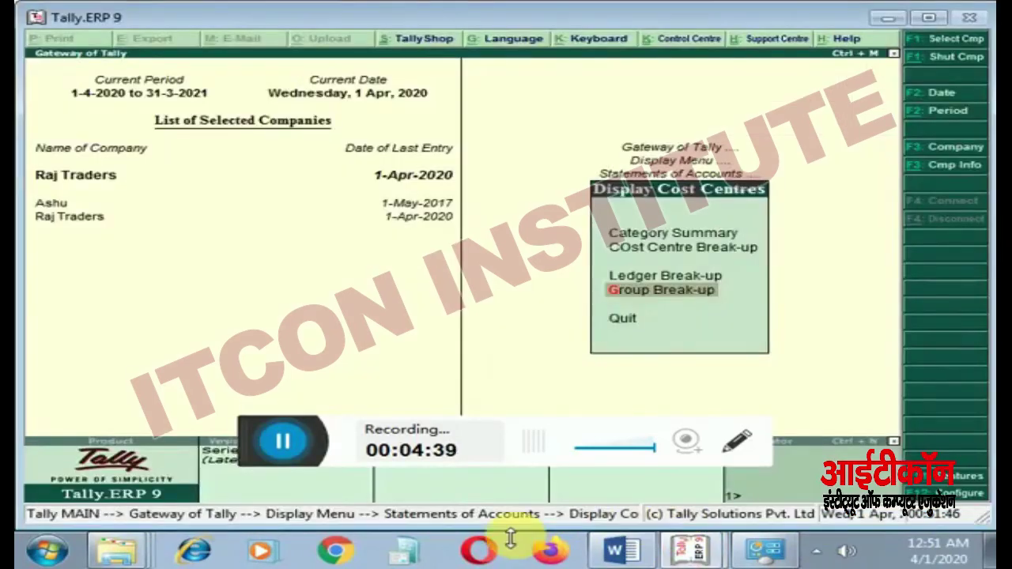
{"action": "key", "text": "Escape"}
{"action": "key", "text": "Escape"}
{"action": "key", "text": "Escape"}
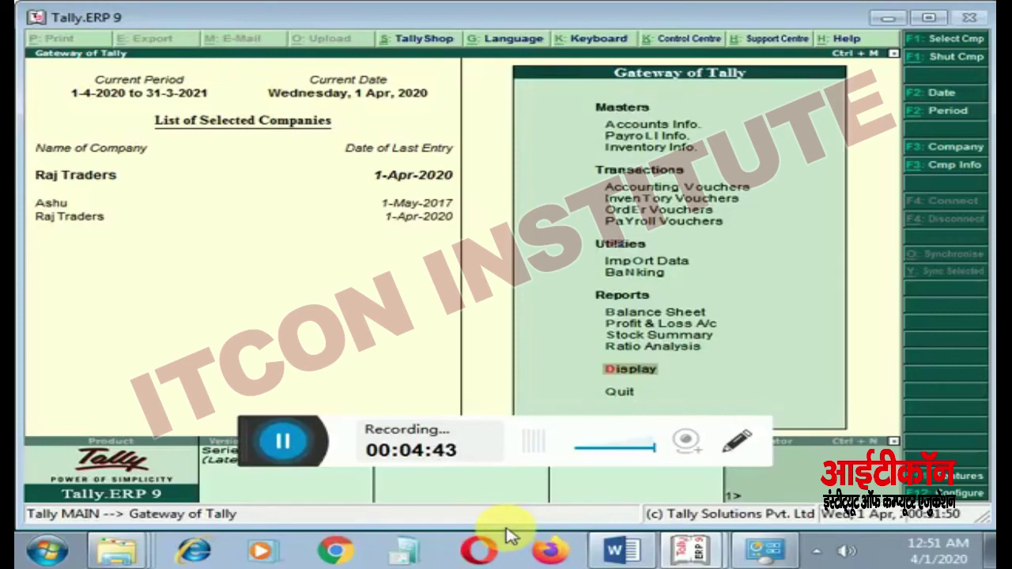
Step: Open the Cost Centres reports under the Statements of Accounts
{"action": "key", "text": "Up"}
{"action": "key", "text": "Up"}
{"action": "key", "text": "Down"}
{"action": "key", "text": "Down"}
{"action": "key", "text": "Return"}
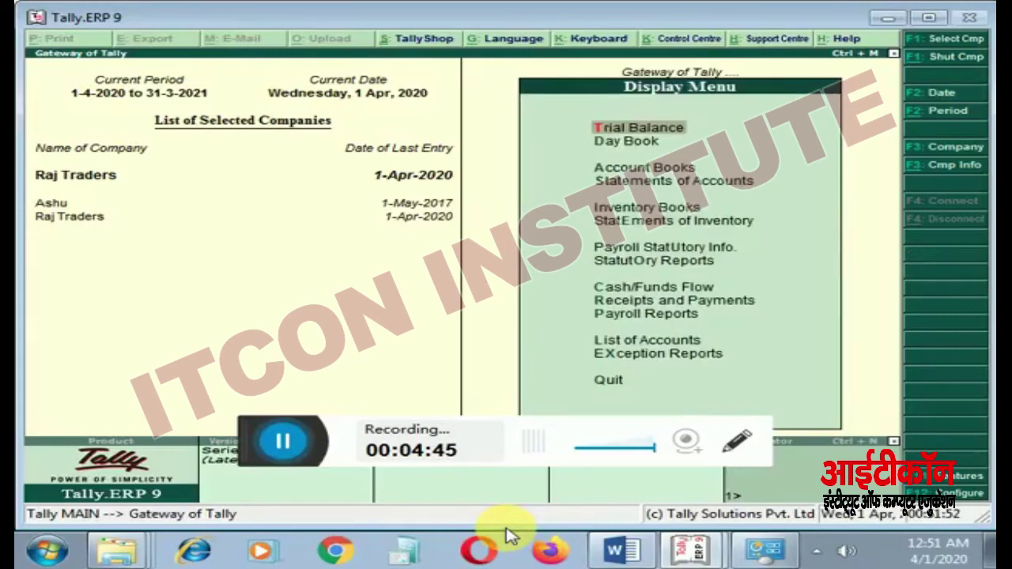
{"action": "key", "text": "Down"}
{"action": "key", "text": "Down"}
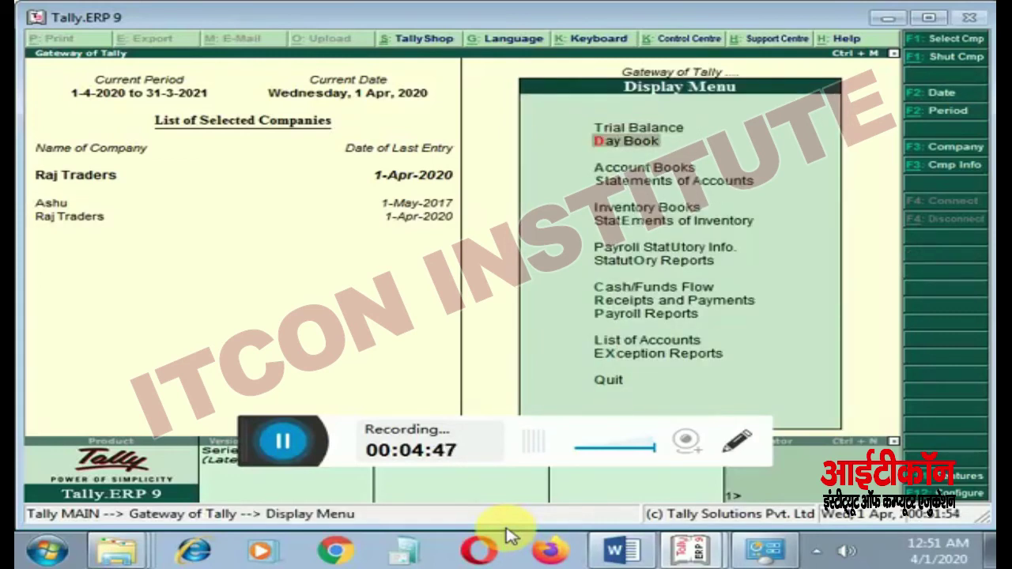
{"action": "key", "text": "Down"}
{"action": "key", "text": "Return"}
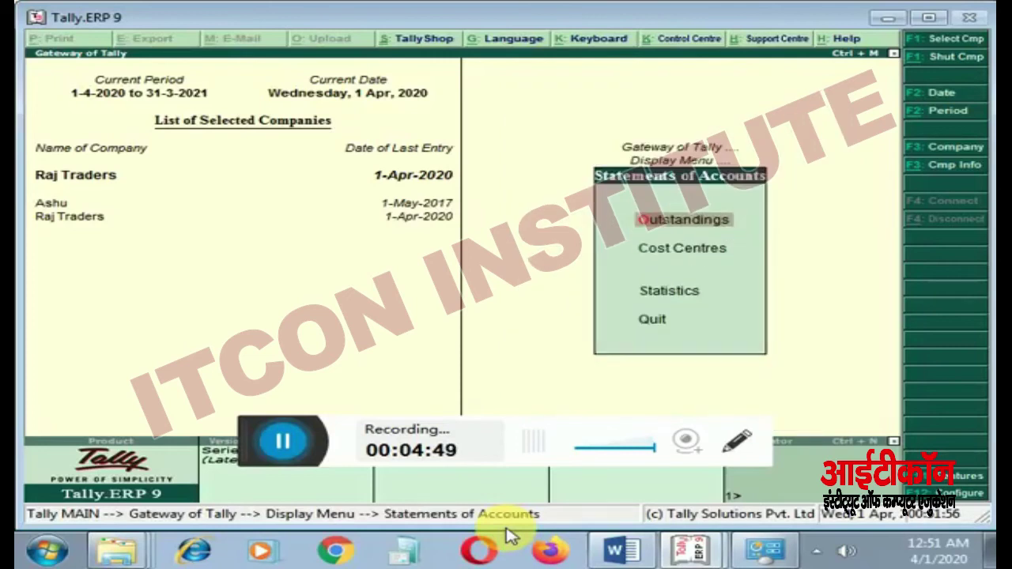
{"action": "key", "text": "Down"}
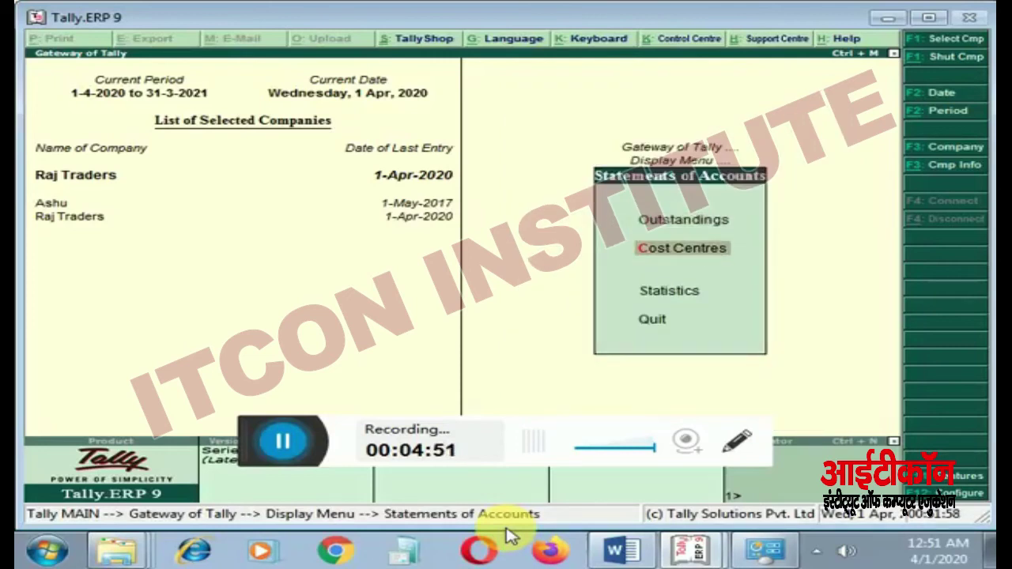
{"action": "key", "text": "Return"}
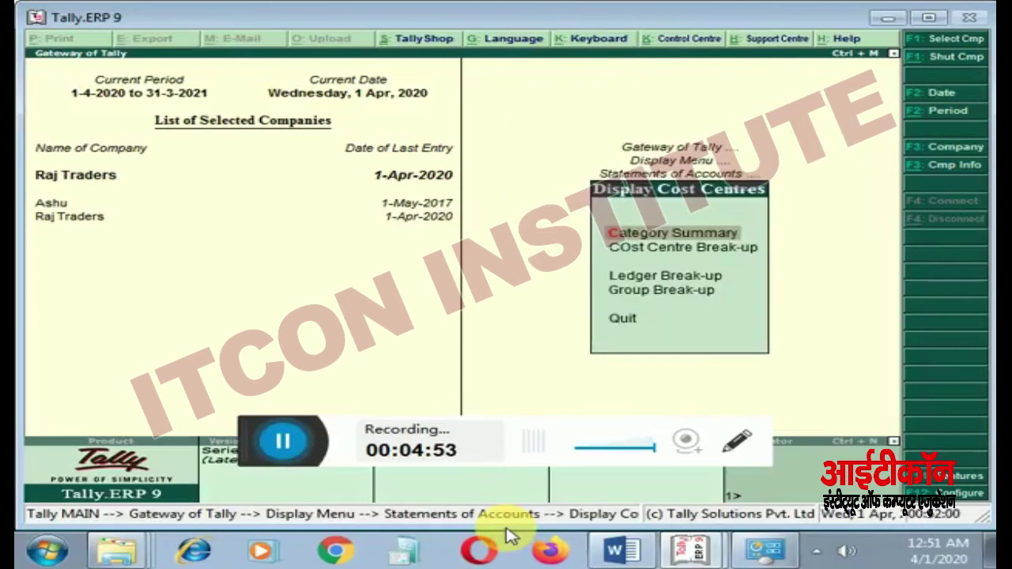
Step: Leave the cost centre reports for the Gateway of Tally and open the Outstandings reports under Statements of Accounts
{"action": "key", "text": "Escape"}
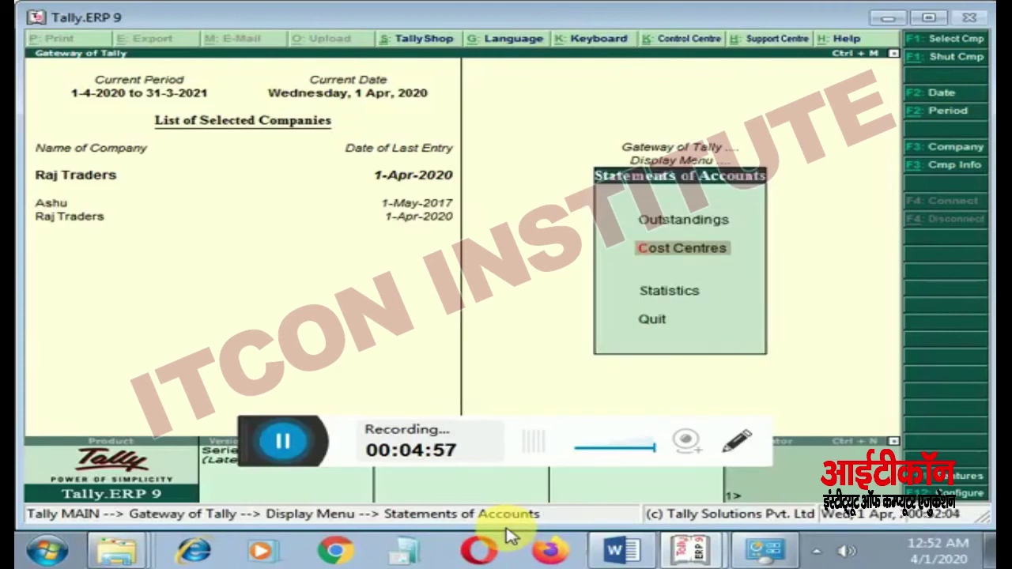
{"action": "key", "text": "Up"}
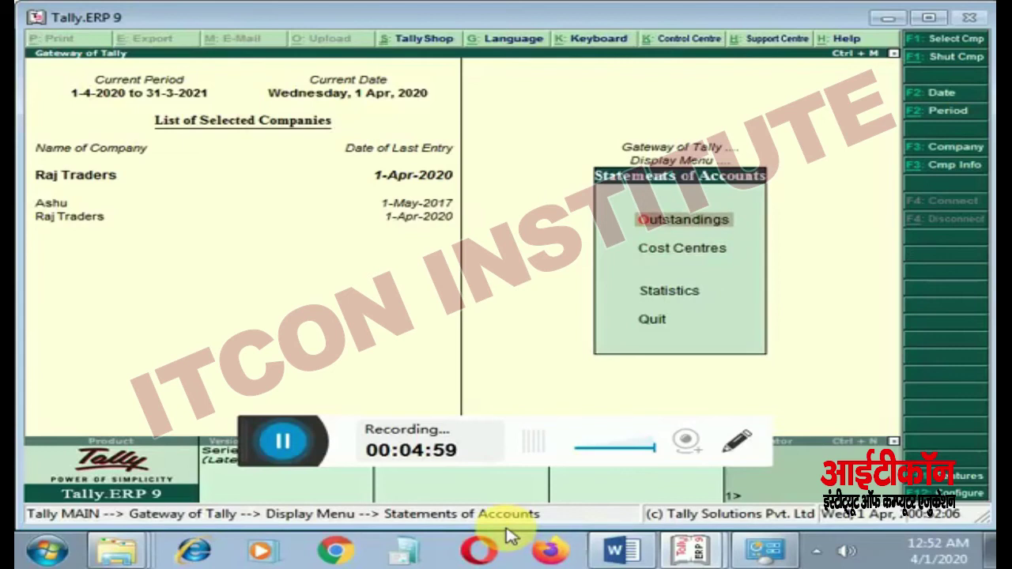
{"action": "key", "text": "Escape"}
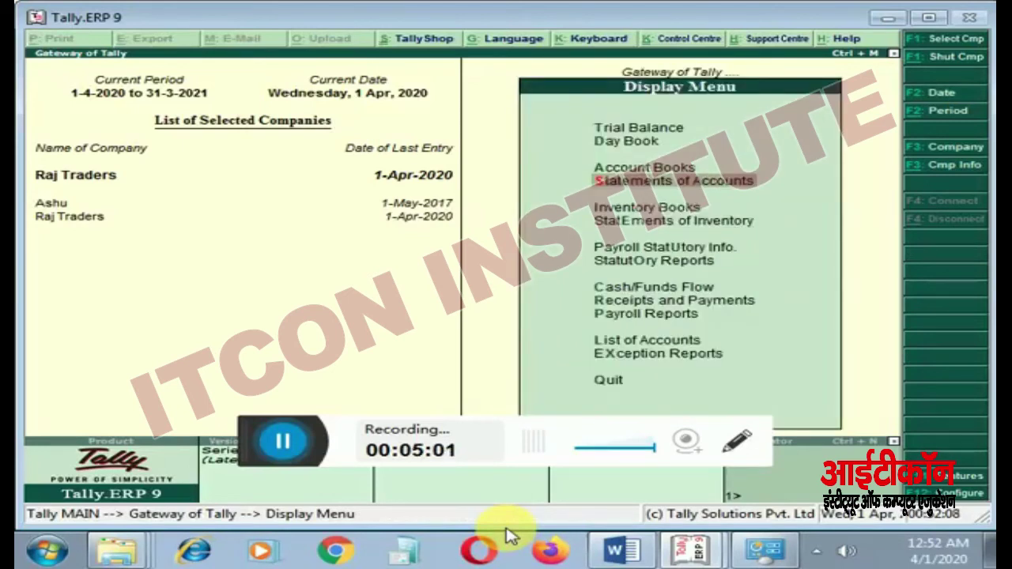
{"action": "key", "text": "Escape"}
{"action": "key", "text": "Return"}
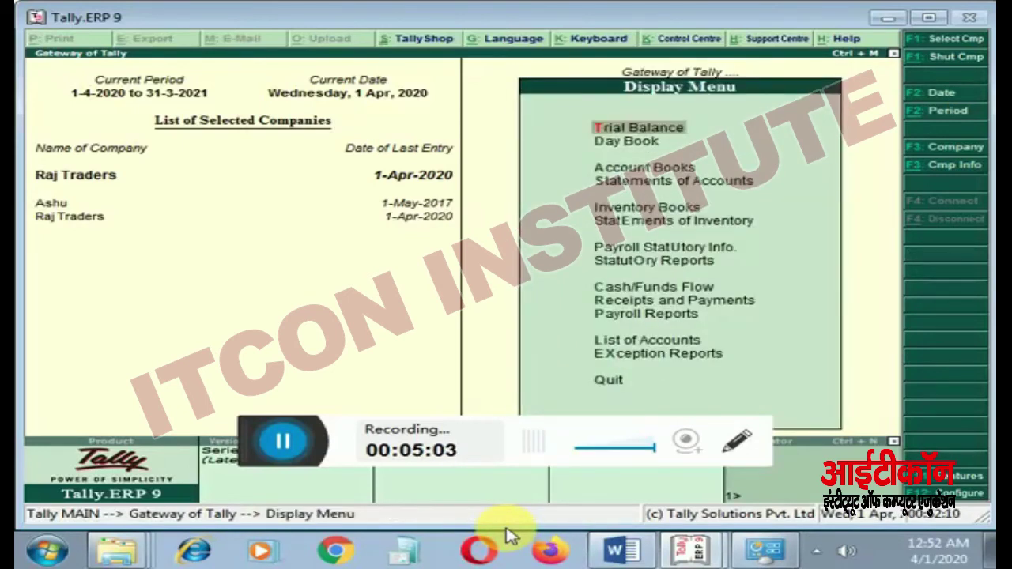
{"action": "key", "text": "Down"}
{"action": "key", "text": "Down"}
{"action": "key", "text": "Down"}
{"action": "key", "text": "Return"}
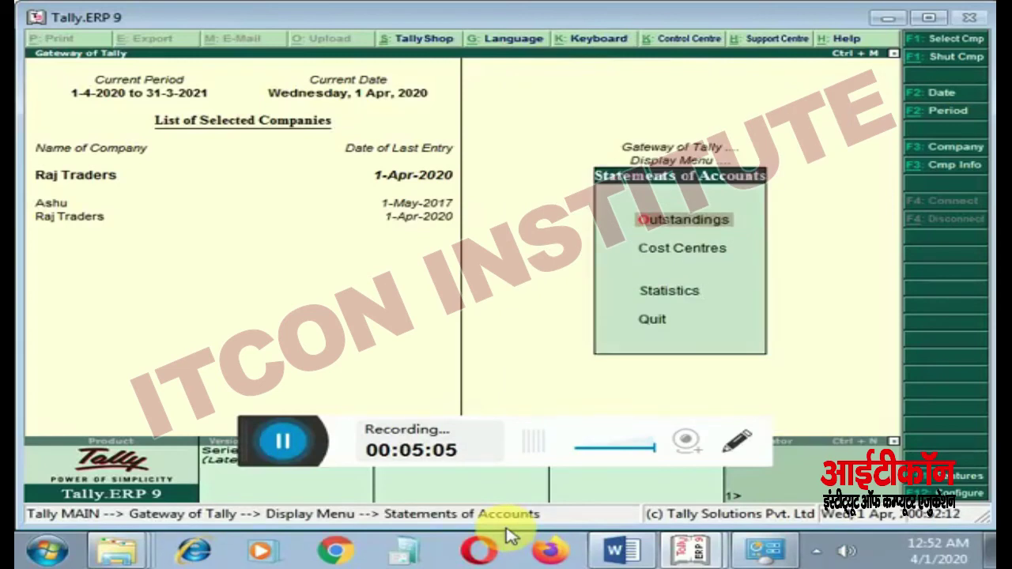
{"action": "key", "text": "Return"}
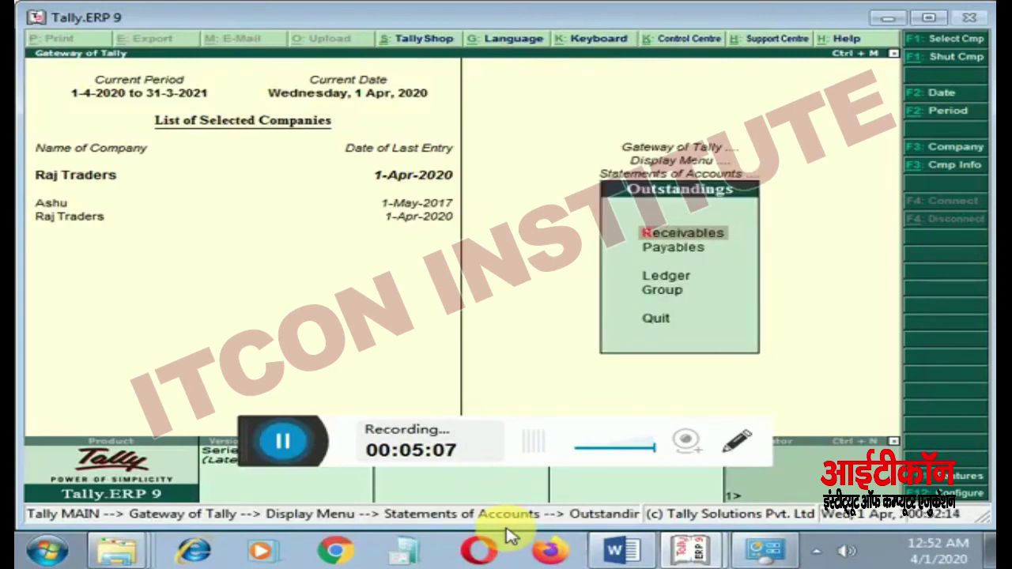
Step: View the outstanding Receivables of the Sundry Debtors group bill by bill, and return to the Outstandings reports
{"action": "key", "text": "Down"}
{"action": "key", "text": "Up"}
{"action": "key", "text": "Down"}
{"action": "key", "text": "Up"}
{"action": "key", "text": "g"}
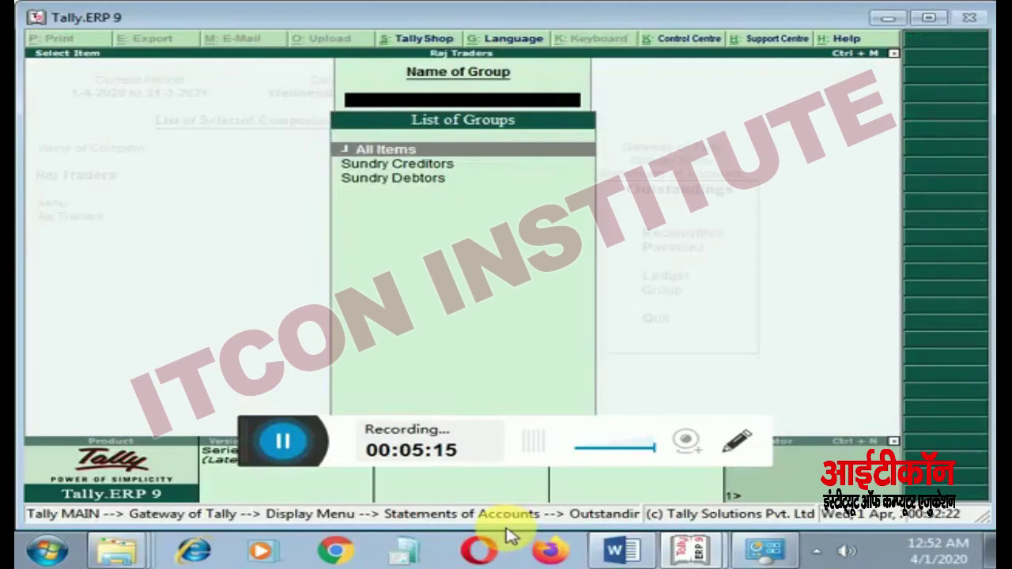
{"action": "key", "text": "Down"}
{"action": "key", "text": "Down"}
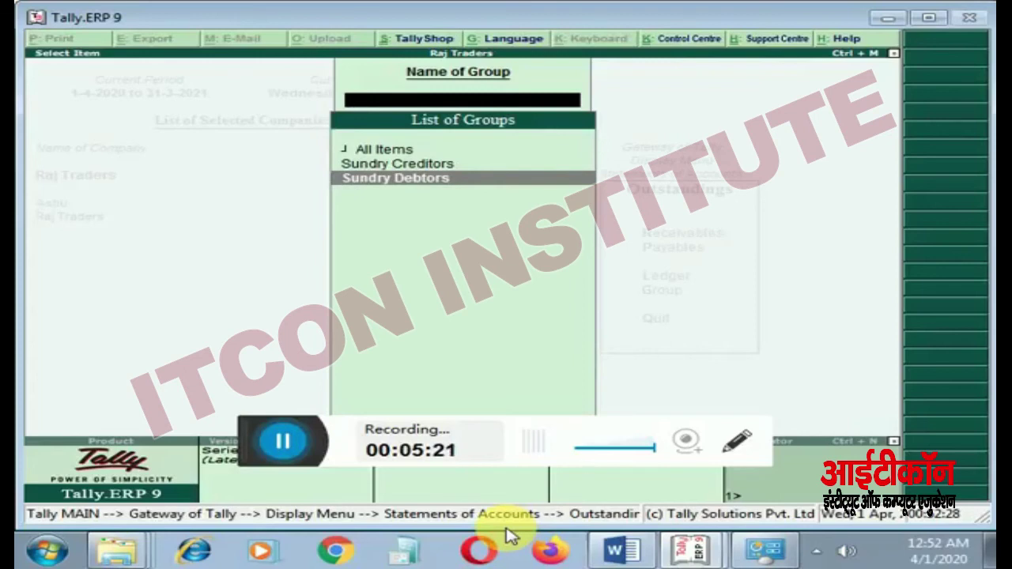
{"action": "key", "text": "Return"}
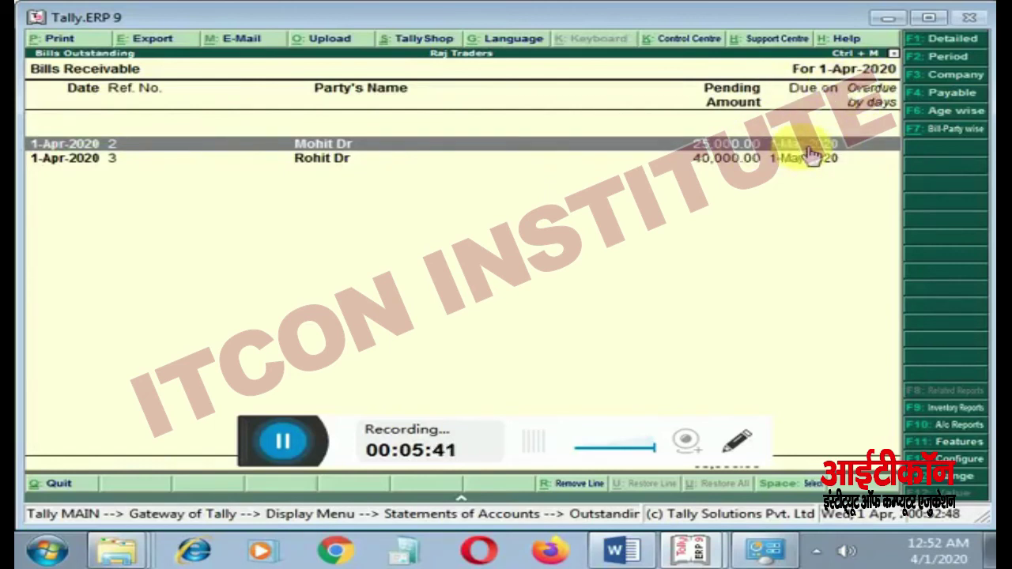
{"action": "key", "text": "Down"}
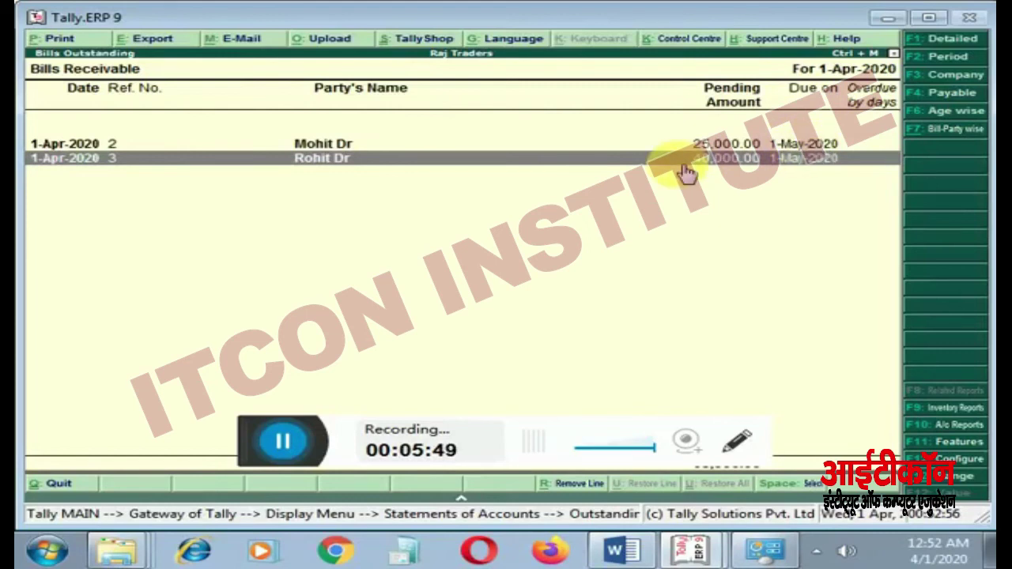
{"action": "key", "text": "Escape"}
{"action": "key", "text": "Escape"}
{"action": "key", "text": "Escape"}
Step: View the outstanding Payables of the Sundry Creditors group, and return to the Statements of Accounts
{"action": "key", "text": "Down"}
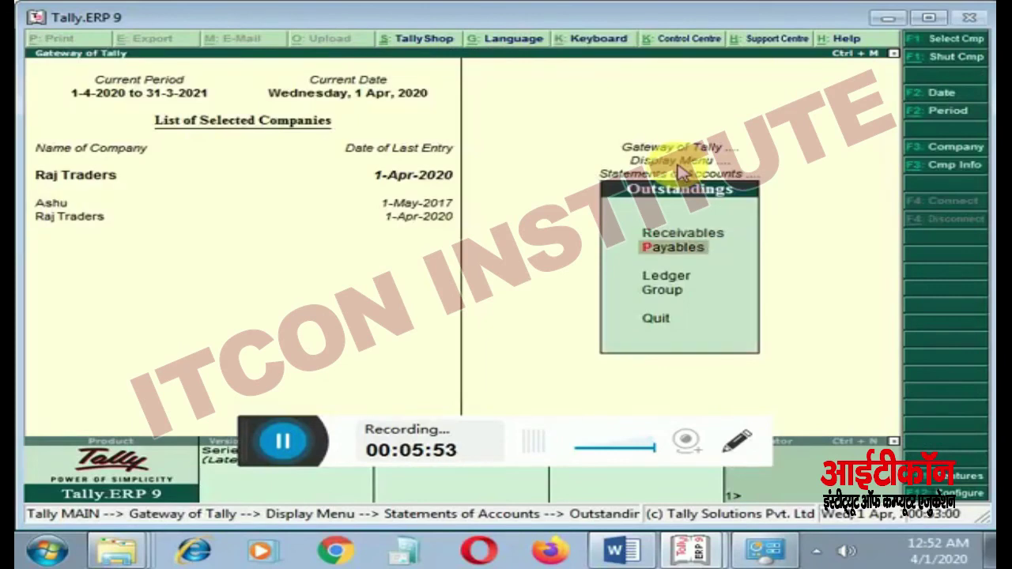
{"action": "key", "text": "Return"}
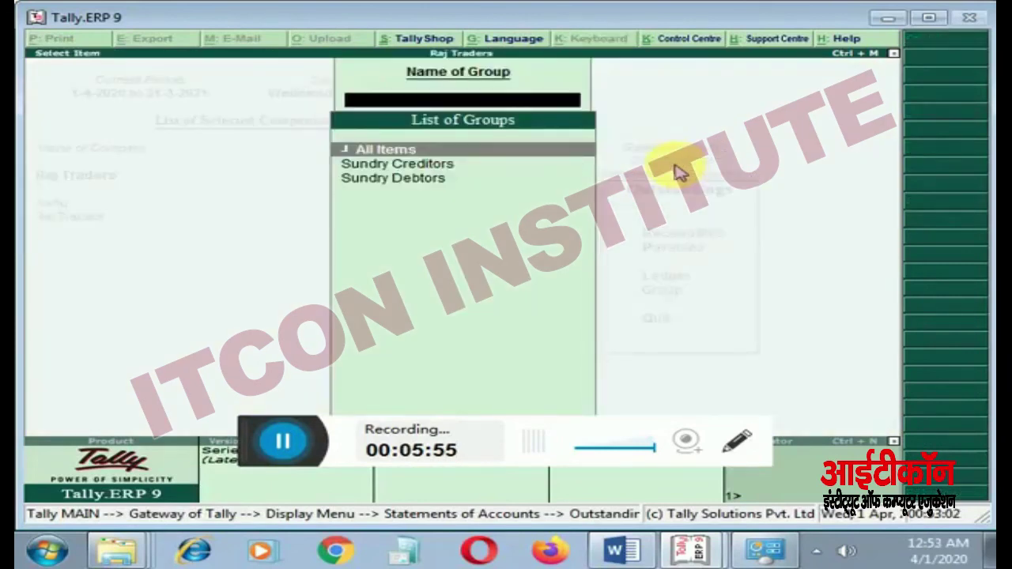
{"action": "key", "text": "Down"}
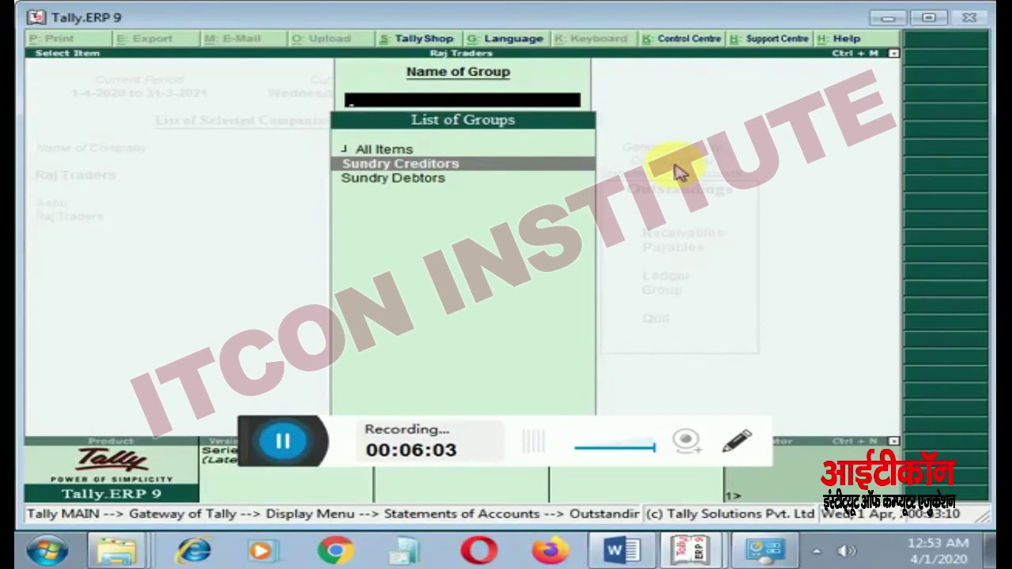
{"action": "key", "text": "Return"}
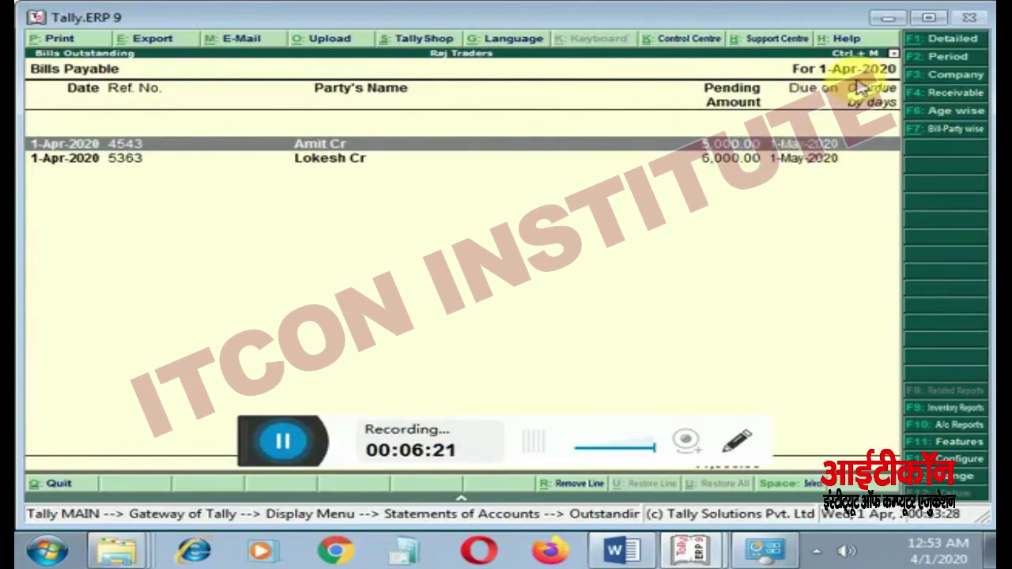
{"action": "key", "text": "Escape"}
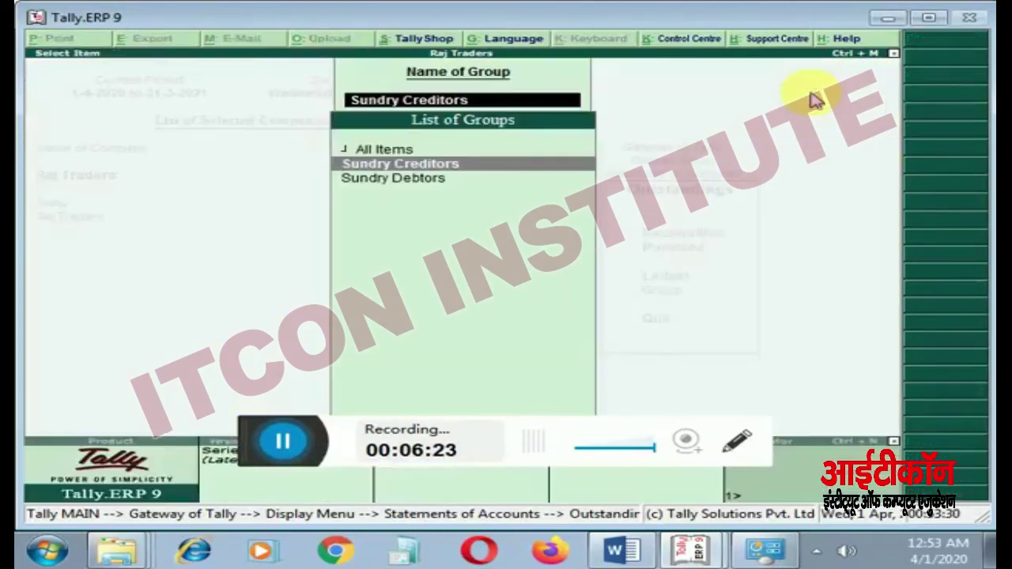
{"action": "key", "text": "BackSpace"}
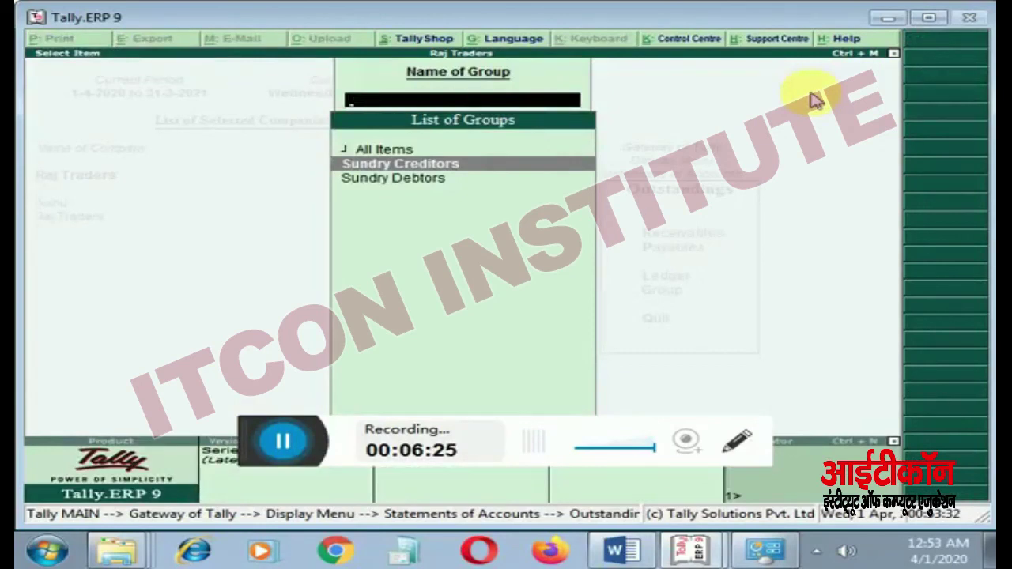
{"action": "key", "text": "Escape"}
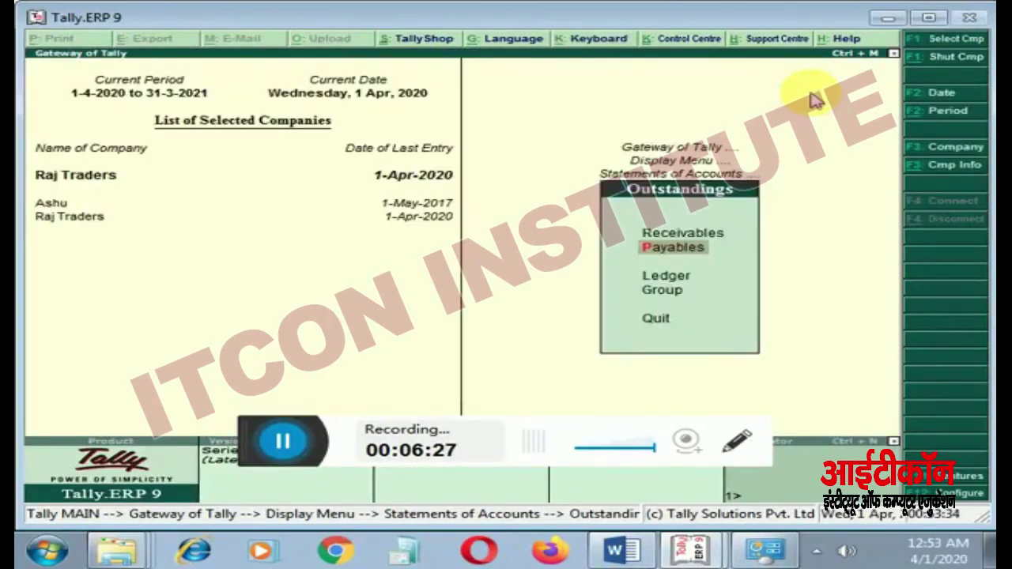
{"action": "key", "text": "Escape"}
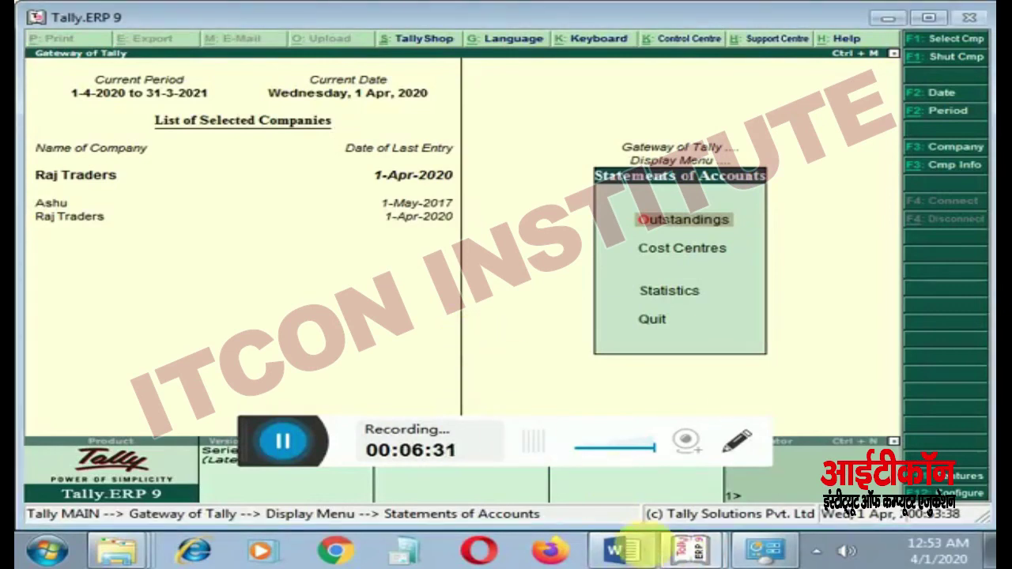
Step: Switch to the Word document and review its two topics on outstandings and cost centre break-ups
{"action": "left_click", "coordinate": [636, 551]}
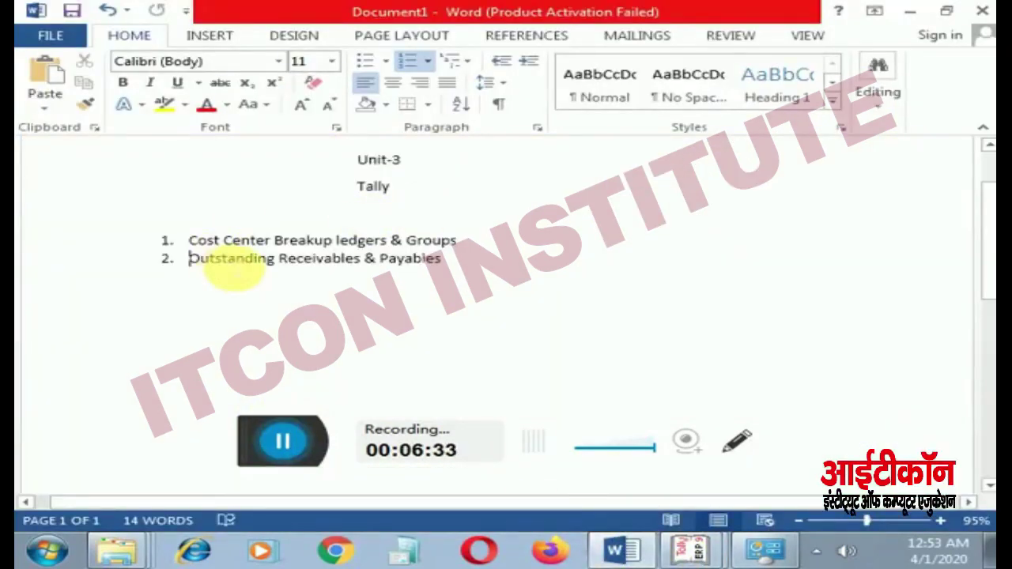
{"action": "left_click_drag", "start_coordinate": [192, 258], "coordinate": [288, 273]}
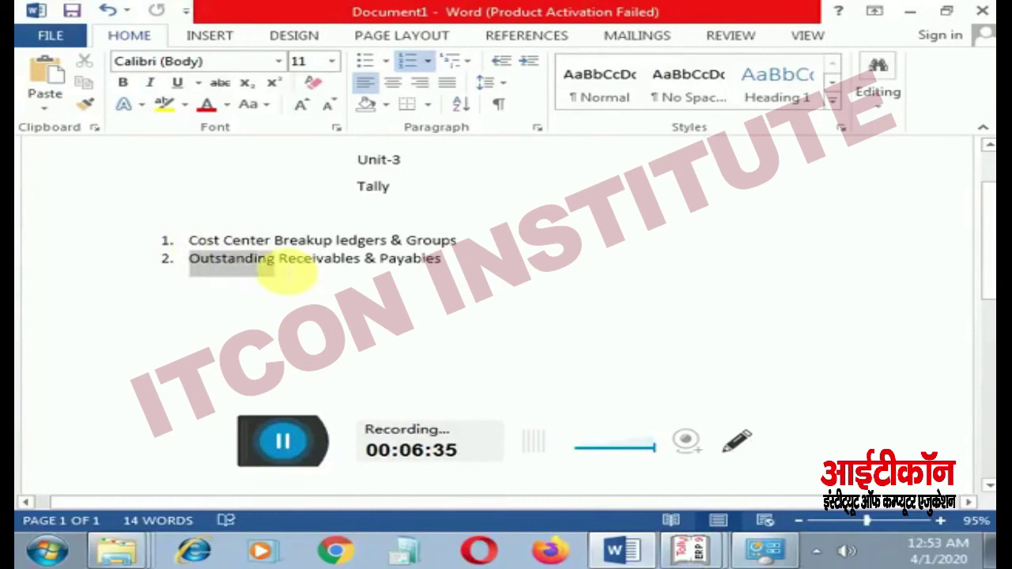
{"action": "left_click", "coordinate": [248, 276]}
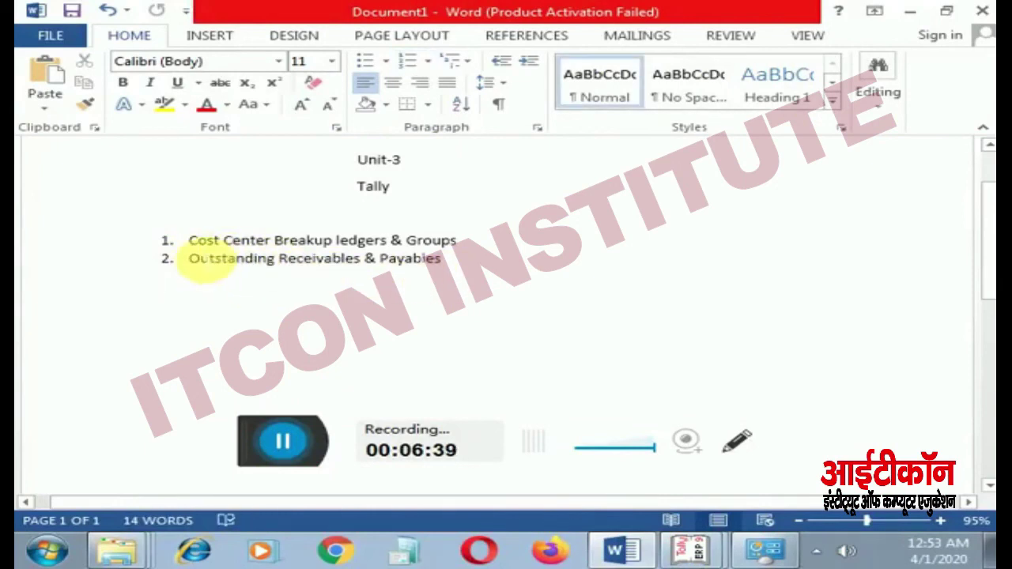
{"action": "left_click_drag", "start_coordinate": [203, 239], "coordinate": [433, 244]}
{"action": "left_click", "coordinate": [506, 247]}
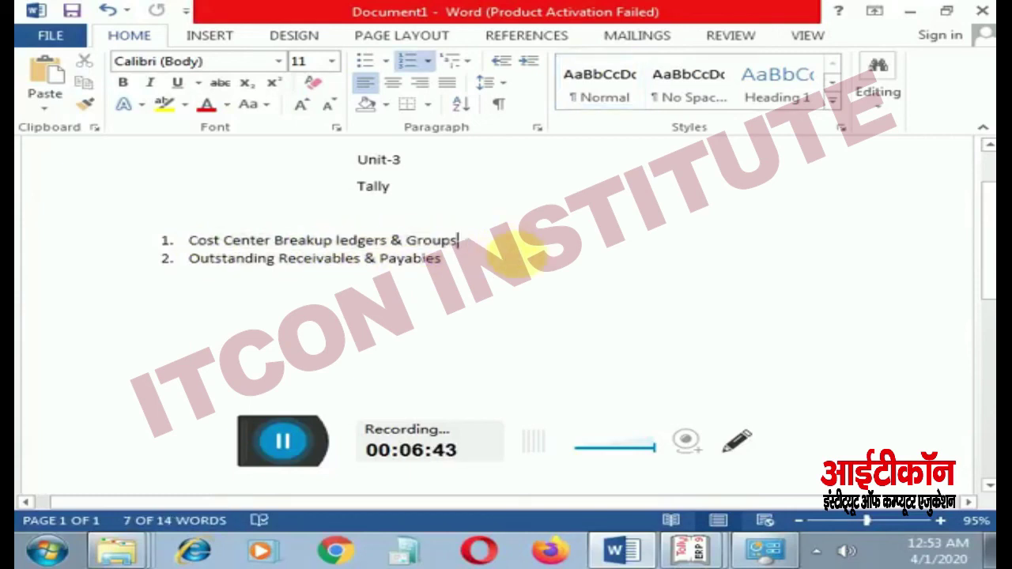